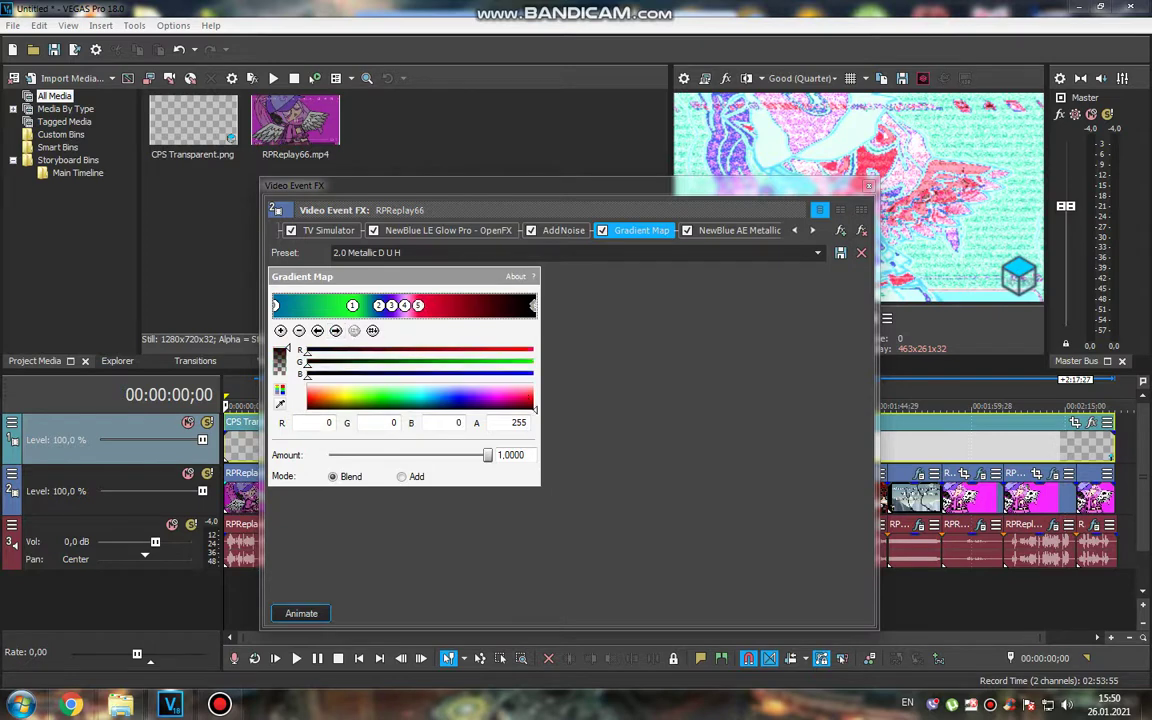
# Examine the NewBlue AE Metallic settings in the first clip's video effects chain
pyautogui.click(738, 230)
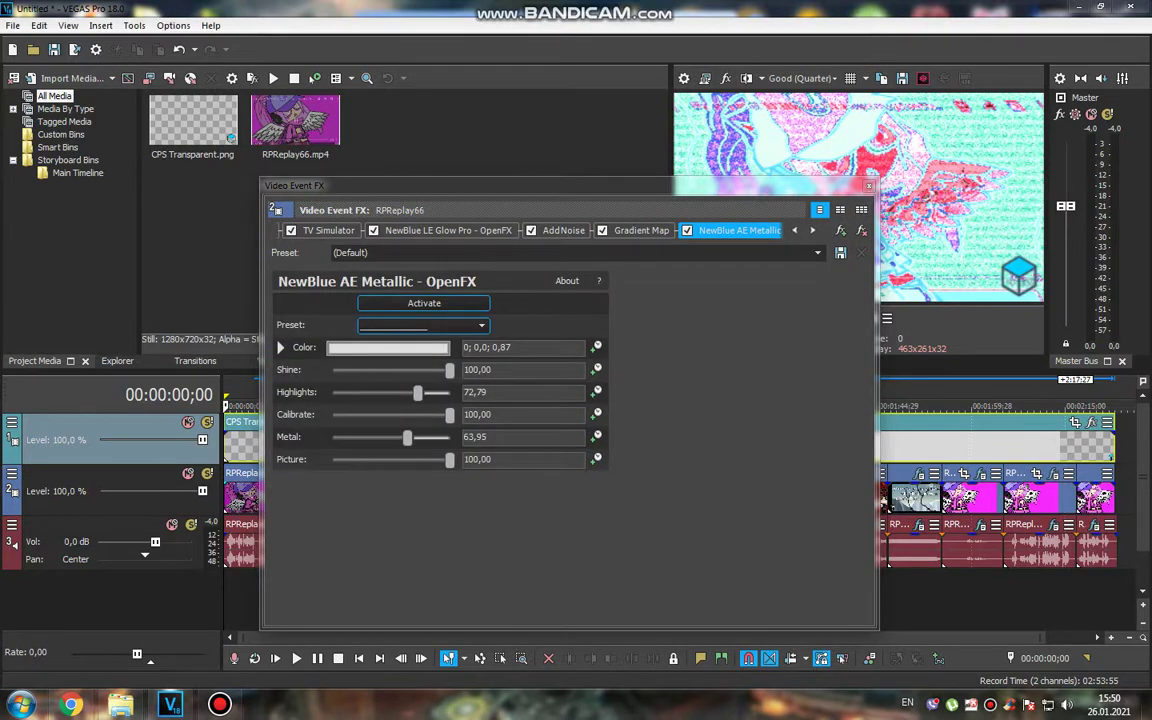
pyautogui.press('Escape')
# Review the first clip's audio effects chain from NorthPole through to IL Vocodex, including the ExpressFX Delay settings
pyautogui.click(300, 473)
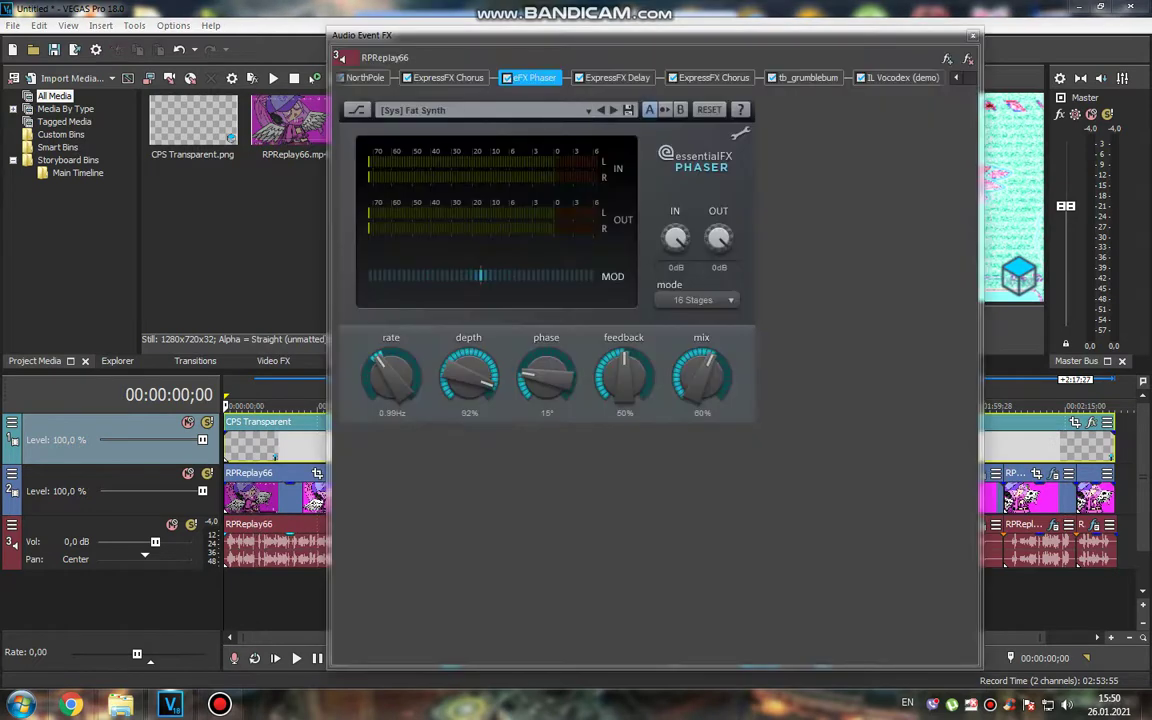
pyautogui.click(376, 77)
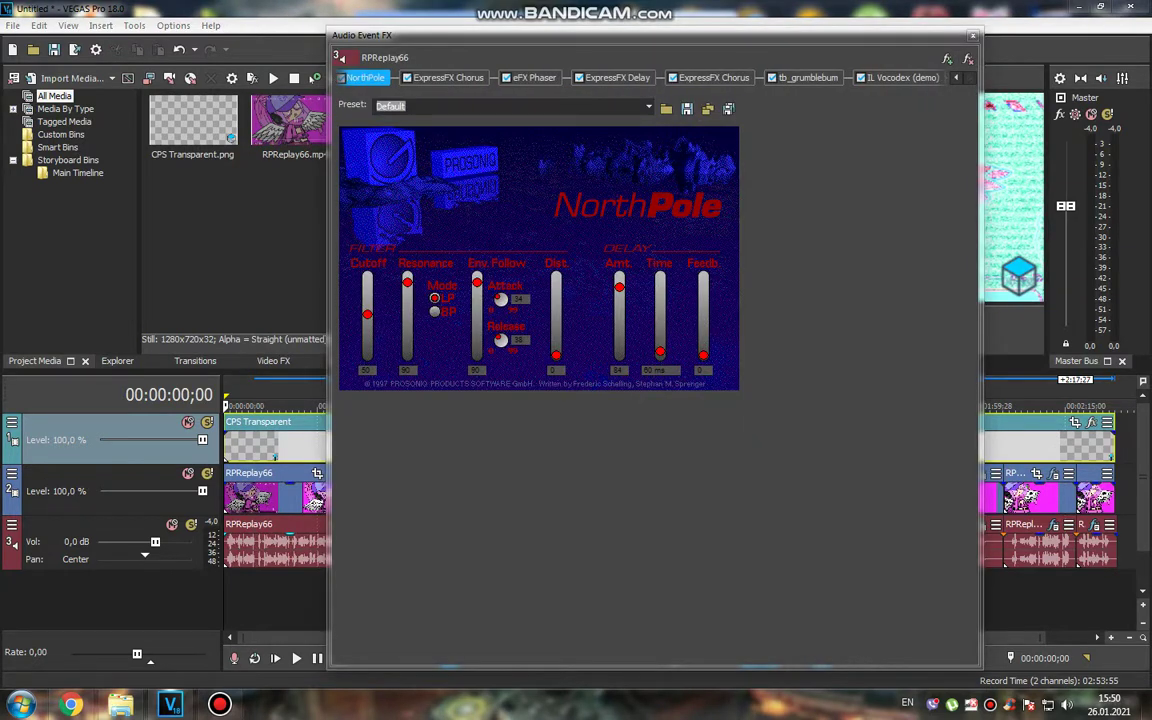
pyautogui.press('Right')
pyautogui.press('Right')
pyautogui.press('Right')
pyautogui.press('Right')
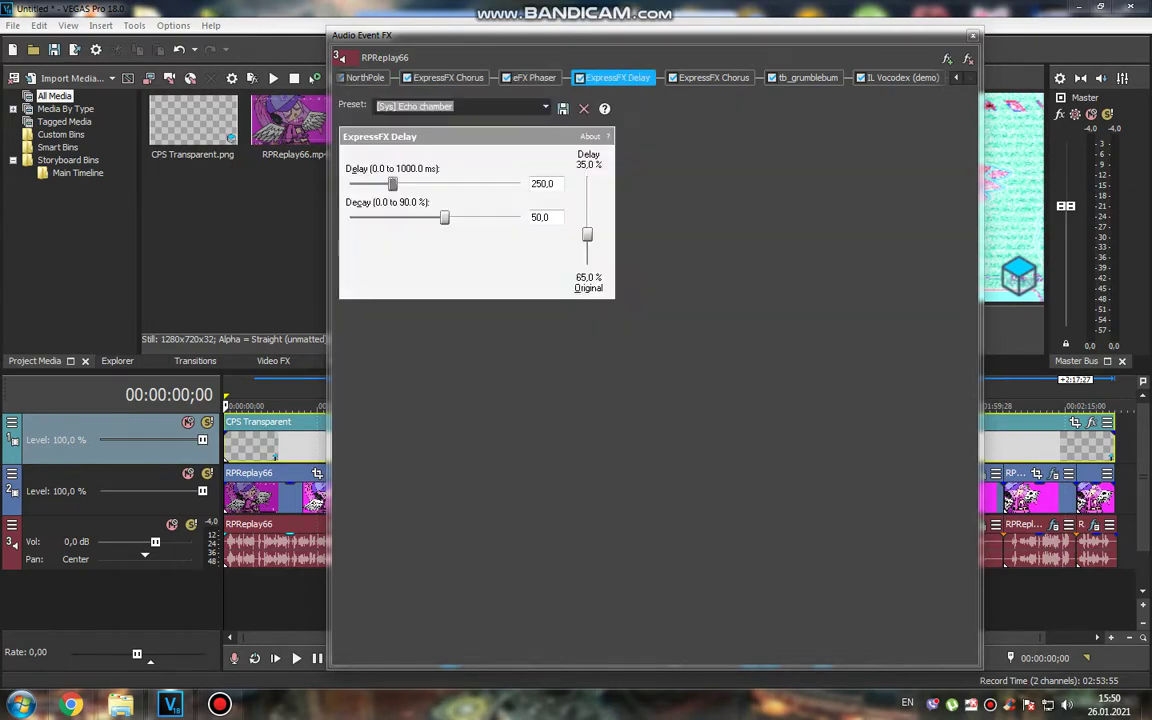
pyautogui.press('Right')
pyautogui.press('Right')
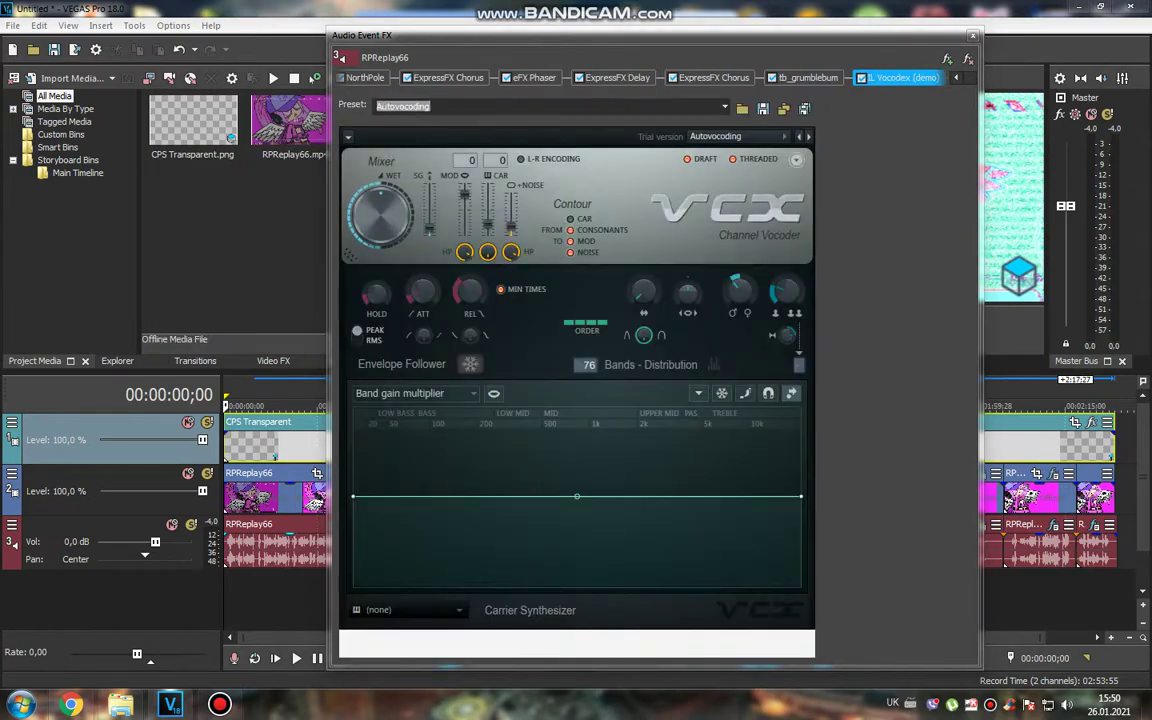
pyautogui.press('Escape')
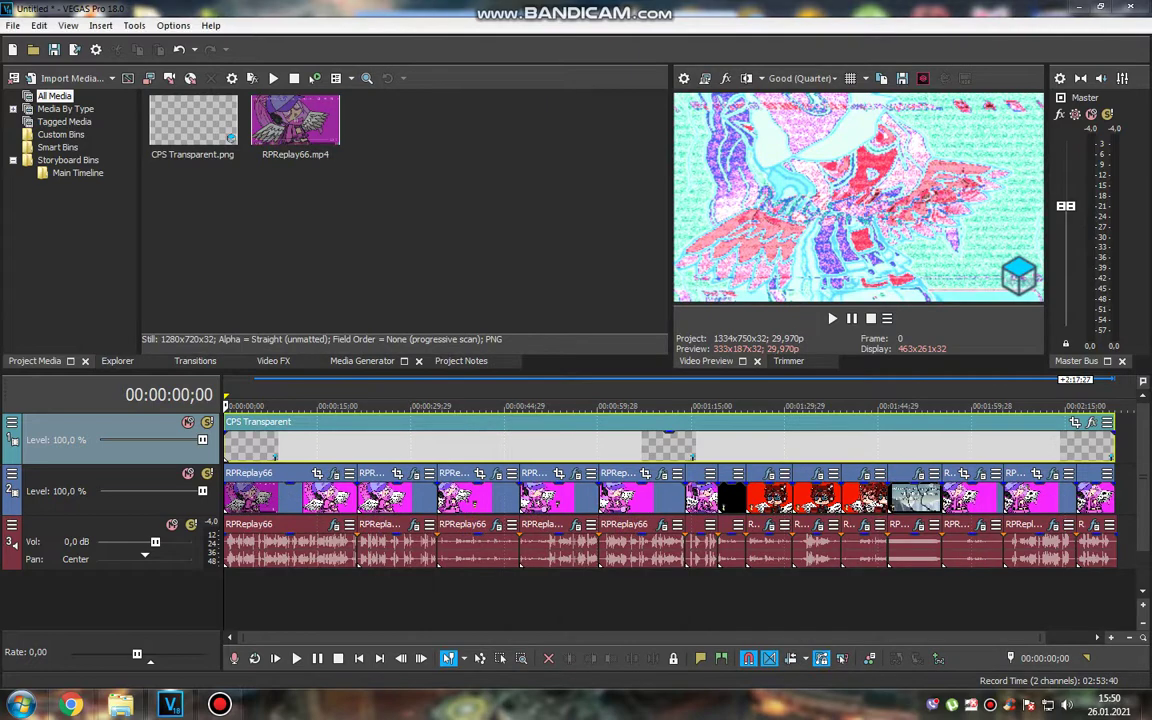
# Play the timeline to the second clip and review its Wiggle, Light Rays, Wave and Gradient Map video effects, including the gradient's end colours
pyautogui.press('space')
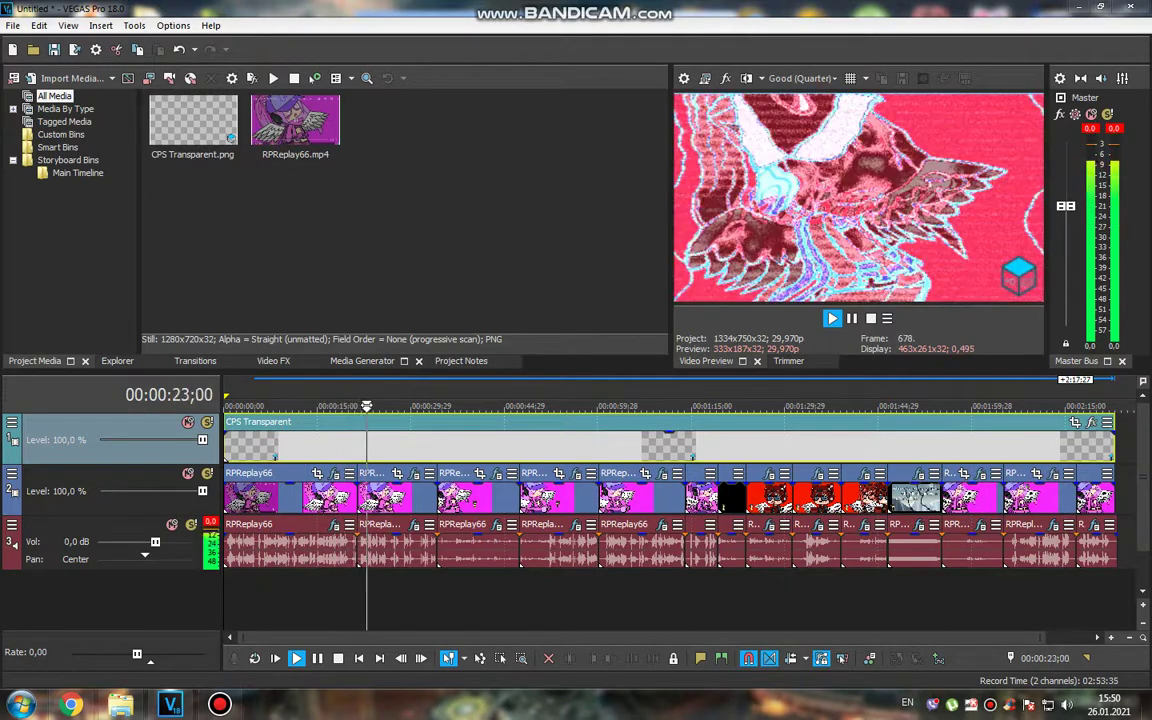
pyautogui.press('Return')
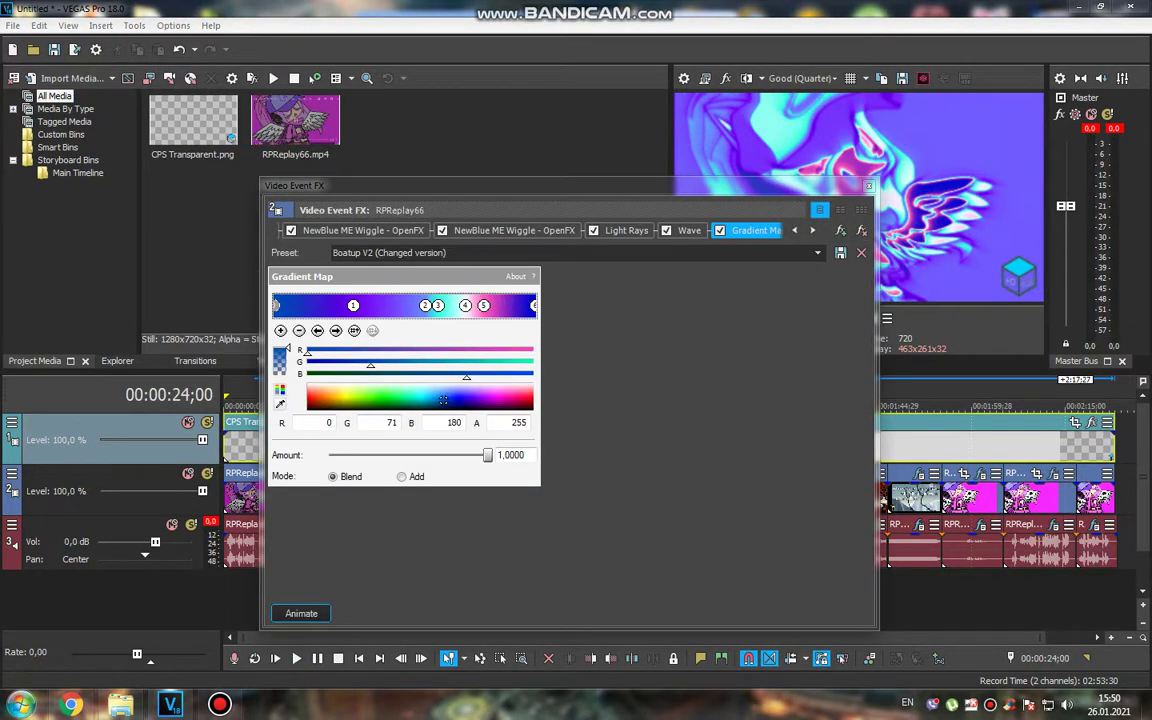
pyautogui.click(408, 230)
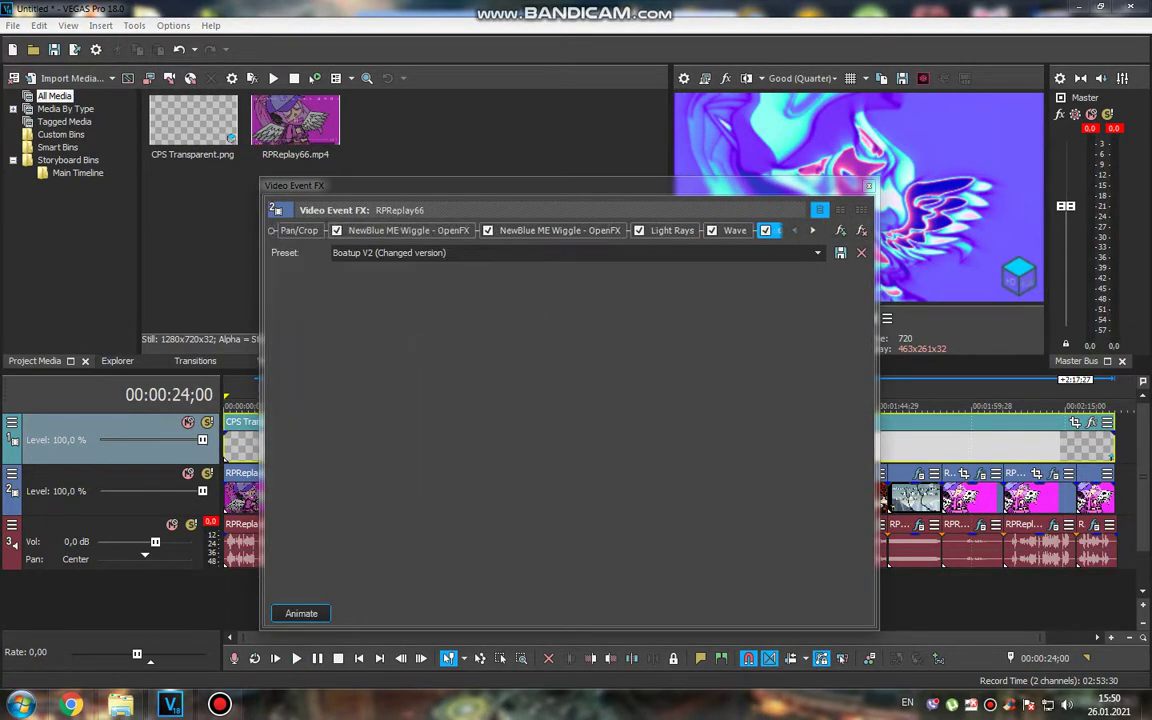
pyautogui.click(559, 230)
pyautogui.click(672, 230)
pyautogui.click(735, 230)
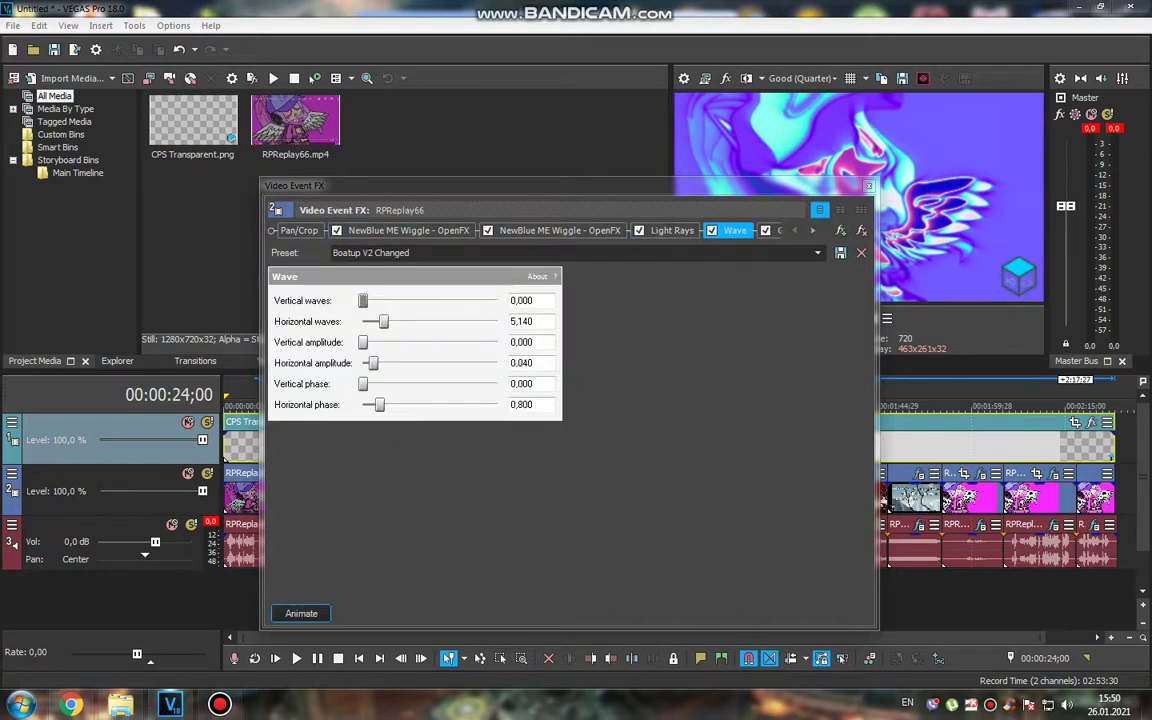
pyautogui.click(756, 230)
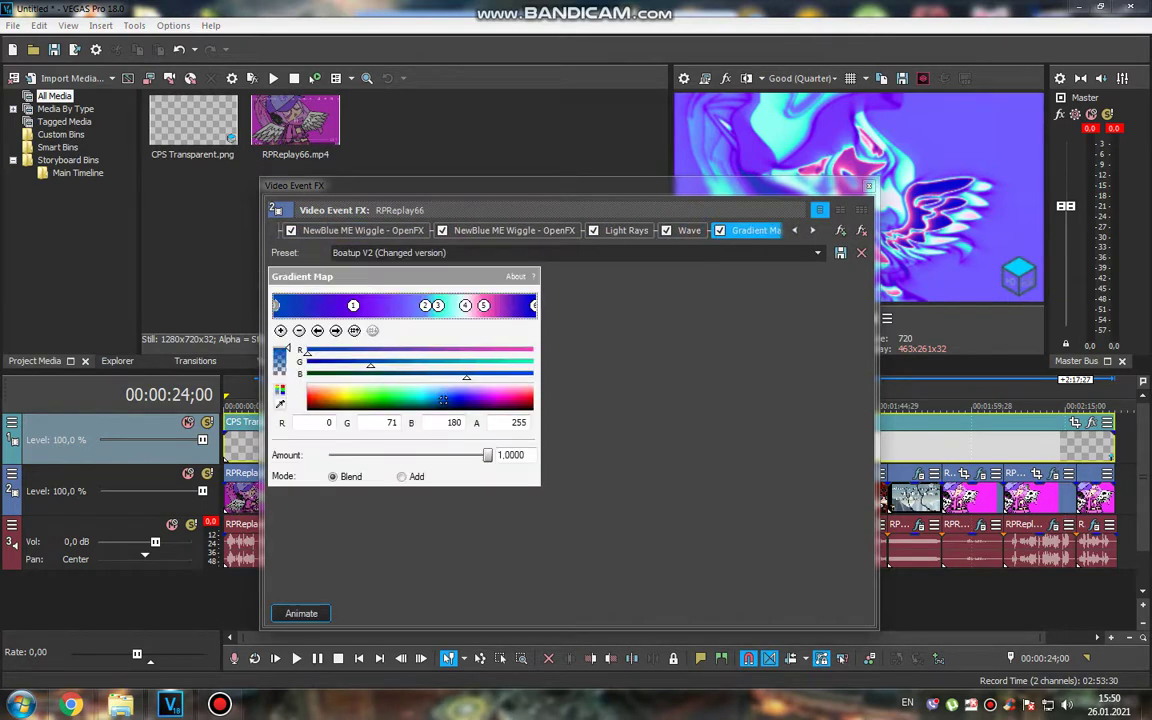
pyautogui.press('Left')
pyautogui.press('Left')
pyautogui.press('Left')
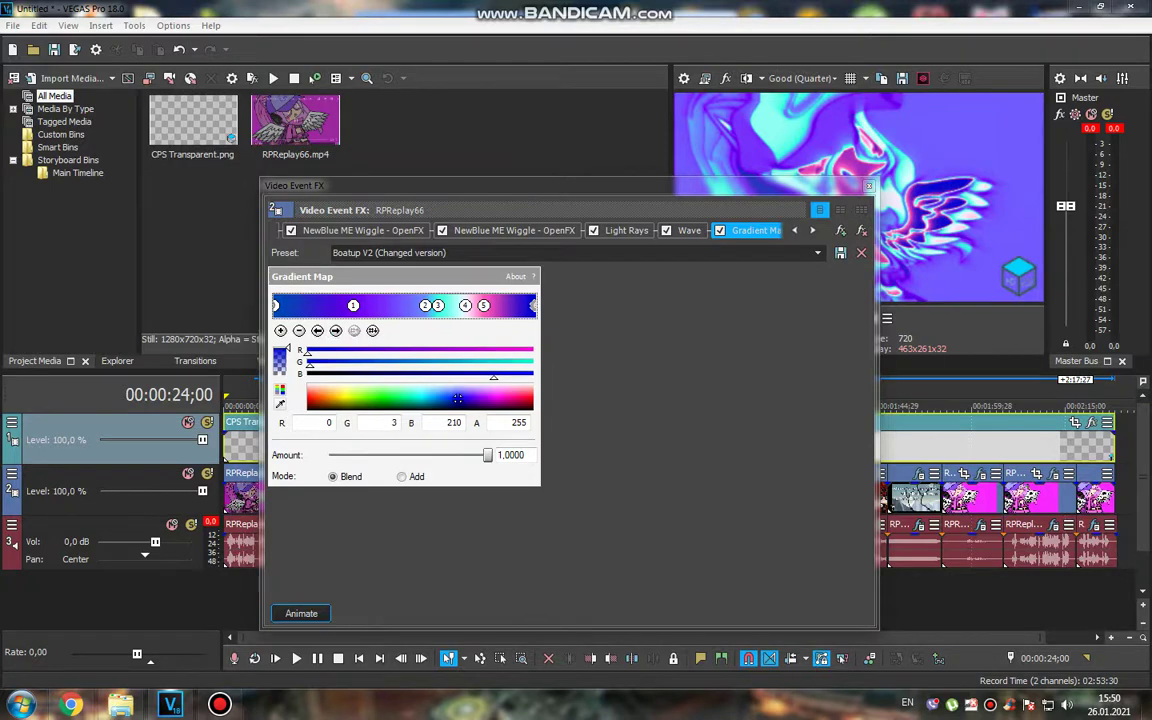
pyautogui.press('Escape')
# Review the second clip's audio effects chain from IO/Phaser through VOCOTRON to IL Vocodex
pyautogui.click(1005, 562)
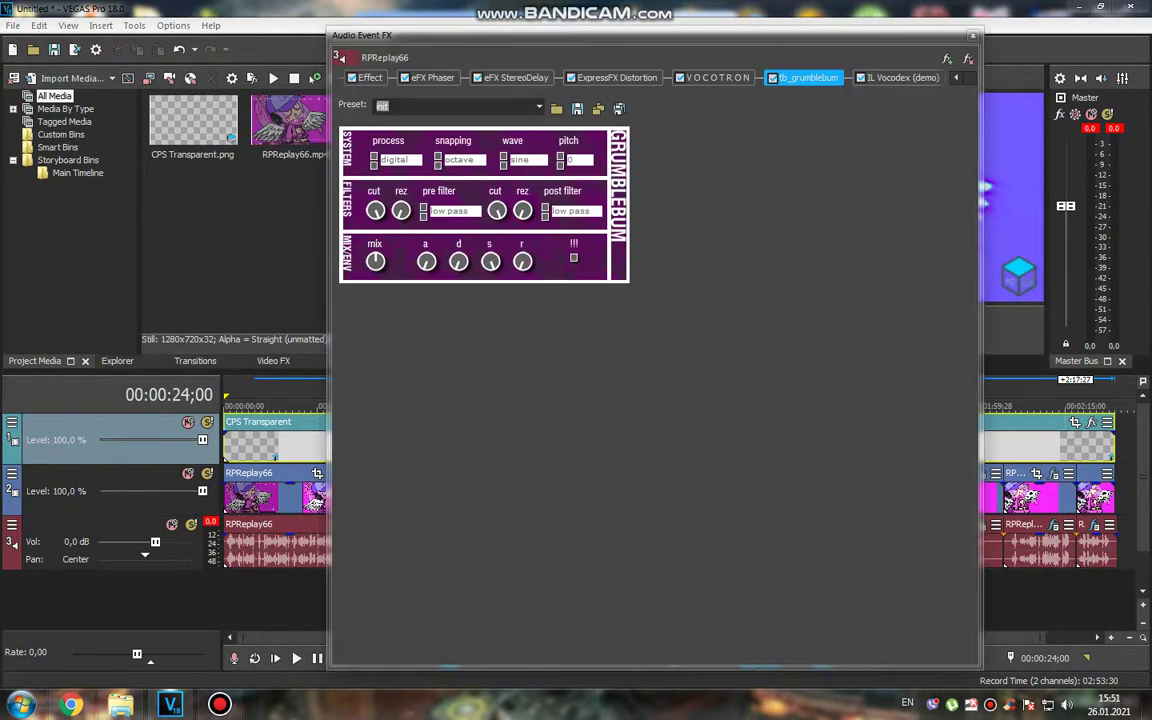
pyautogui.press('Home')
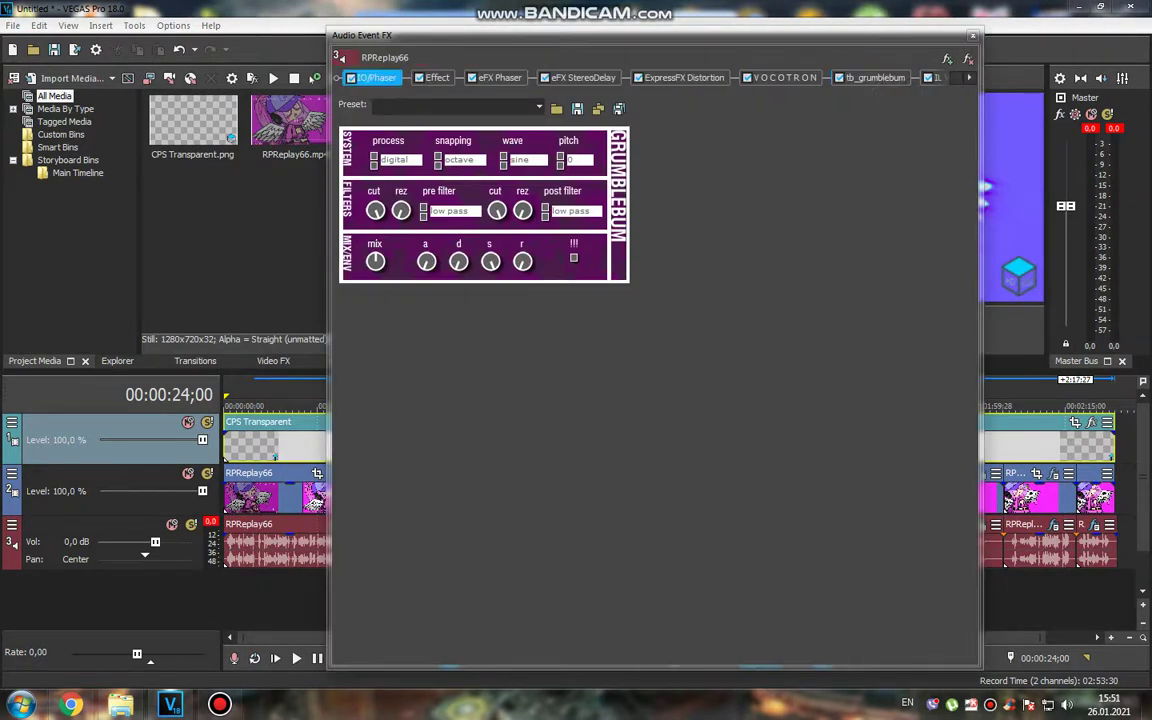
pyautogui.press('Right')
pyautogui.press('Right')
pyautogui.press('Right')
pyautogui.press('Right')
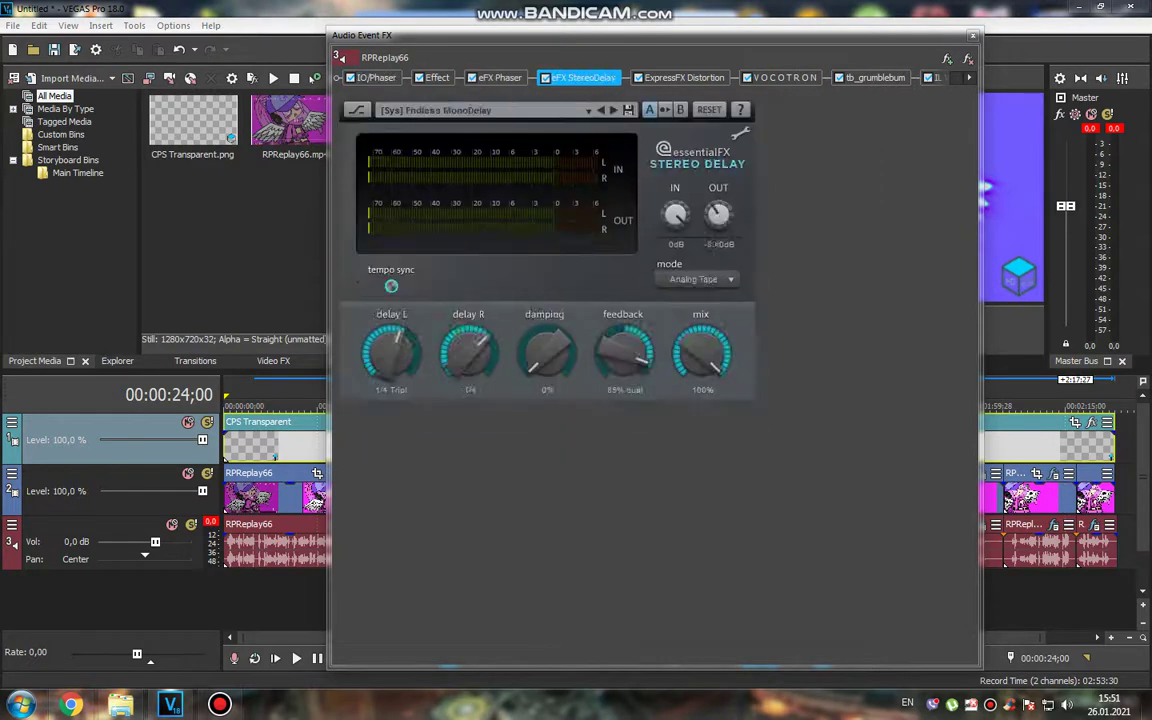
pyautogui.press('Right')
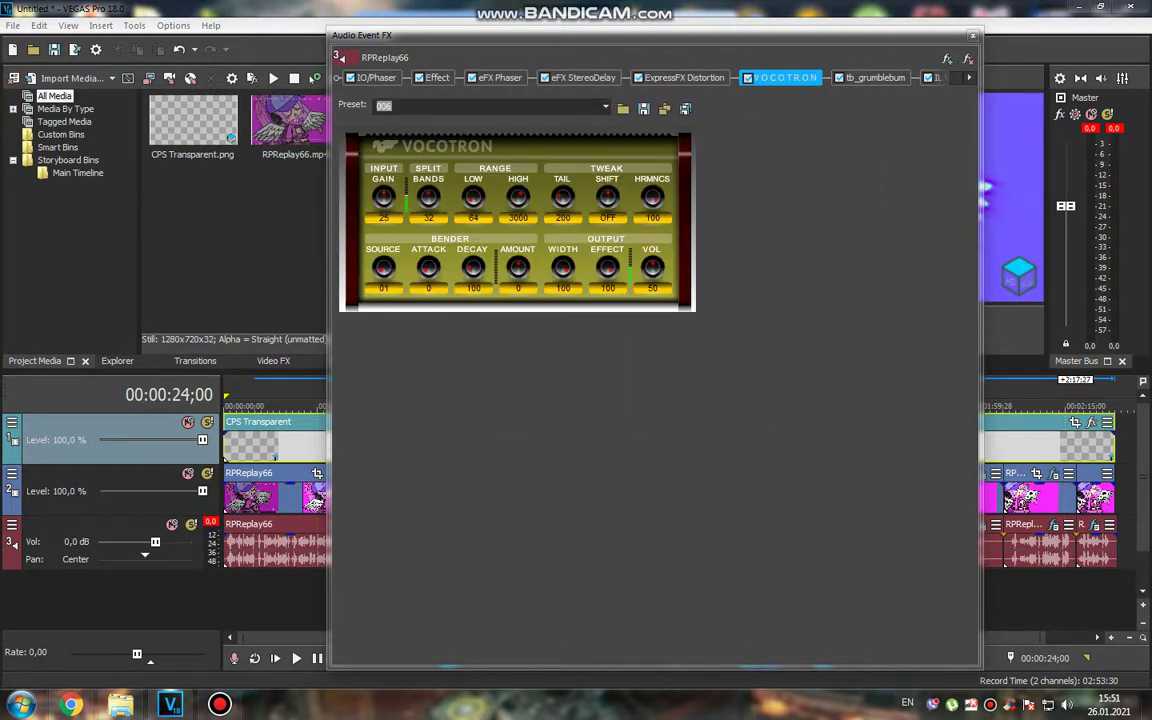
pyautogui.press('Right')
pyautogui.press('Right')
pyautogui.press('Escape')
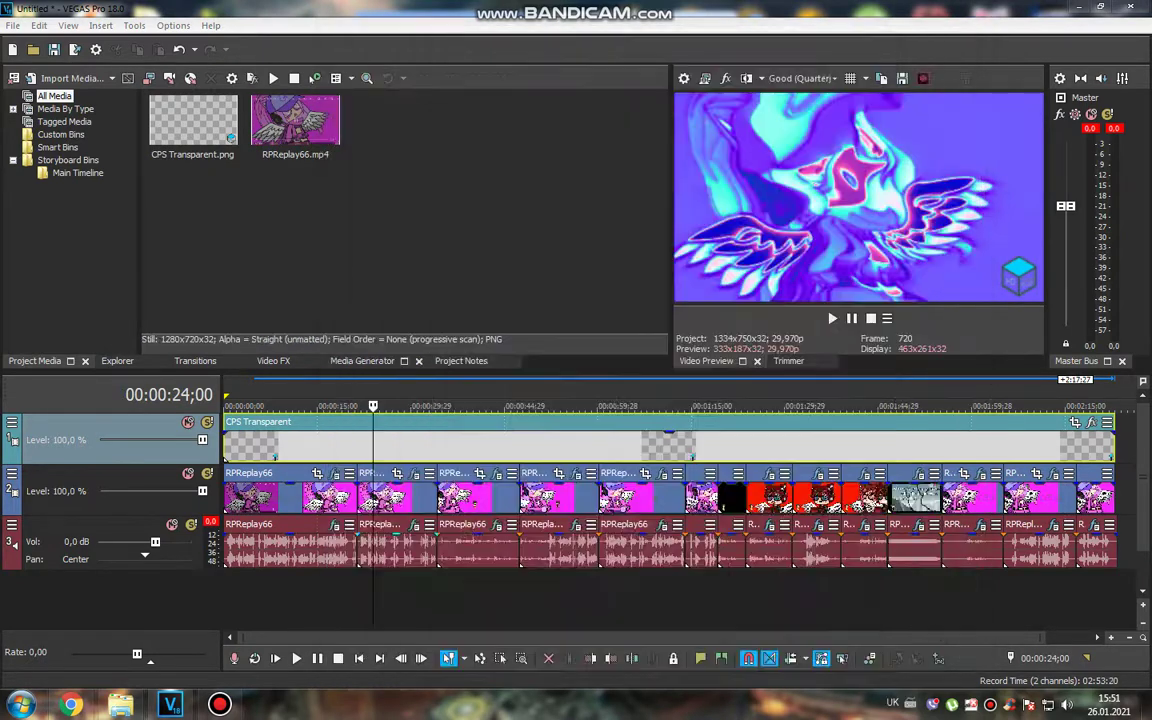
# Play on to the third clip and examine the colour points of its Gradient Map video effect
pyautogui.press('space')
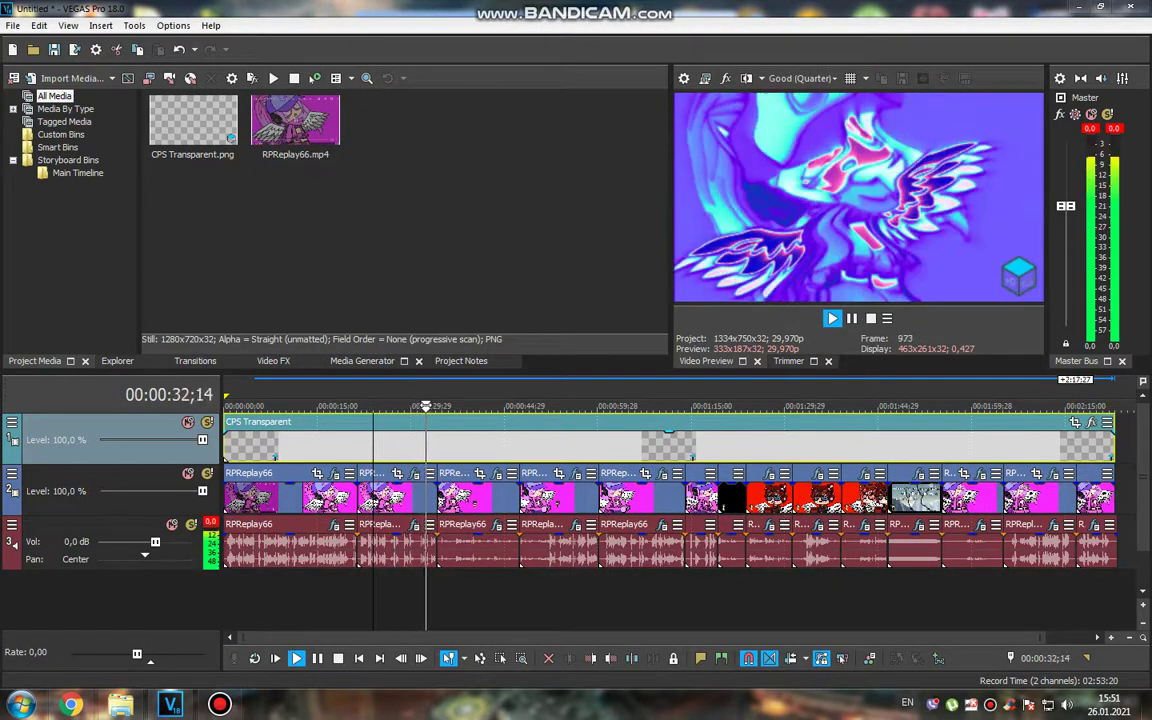
pyautogui.press('space')
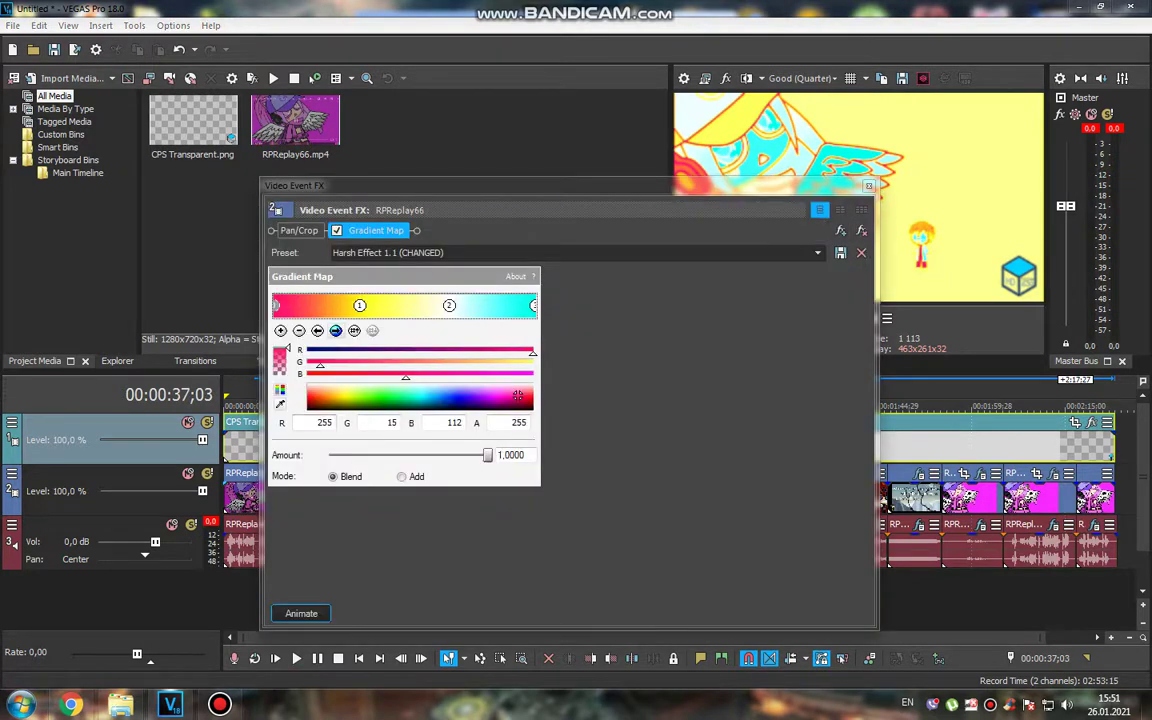
pyautogui.moveTo(517, 396); pyautogui.dragTo(417, 397)
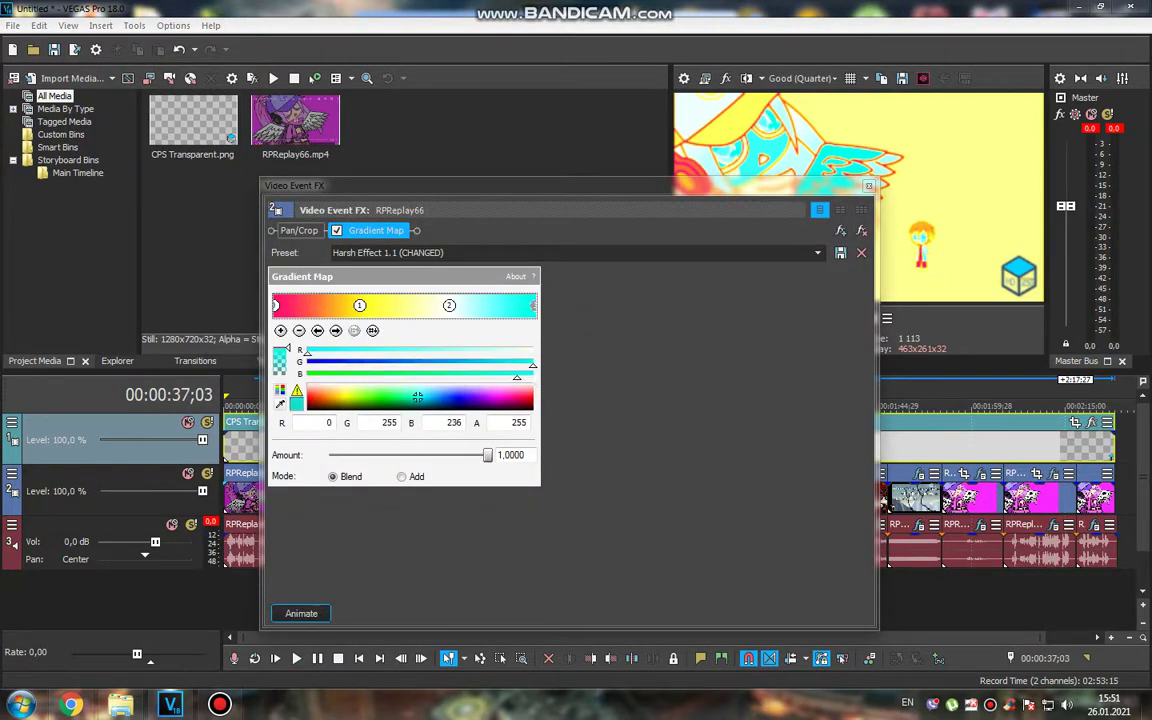
pyautogui.press('Escape')
# Examine the third clip's IL Vocodex audio settings and play the timeline on to the fourth clip
pyautogui.click(497, 524)
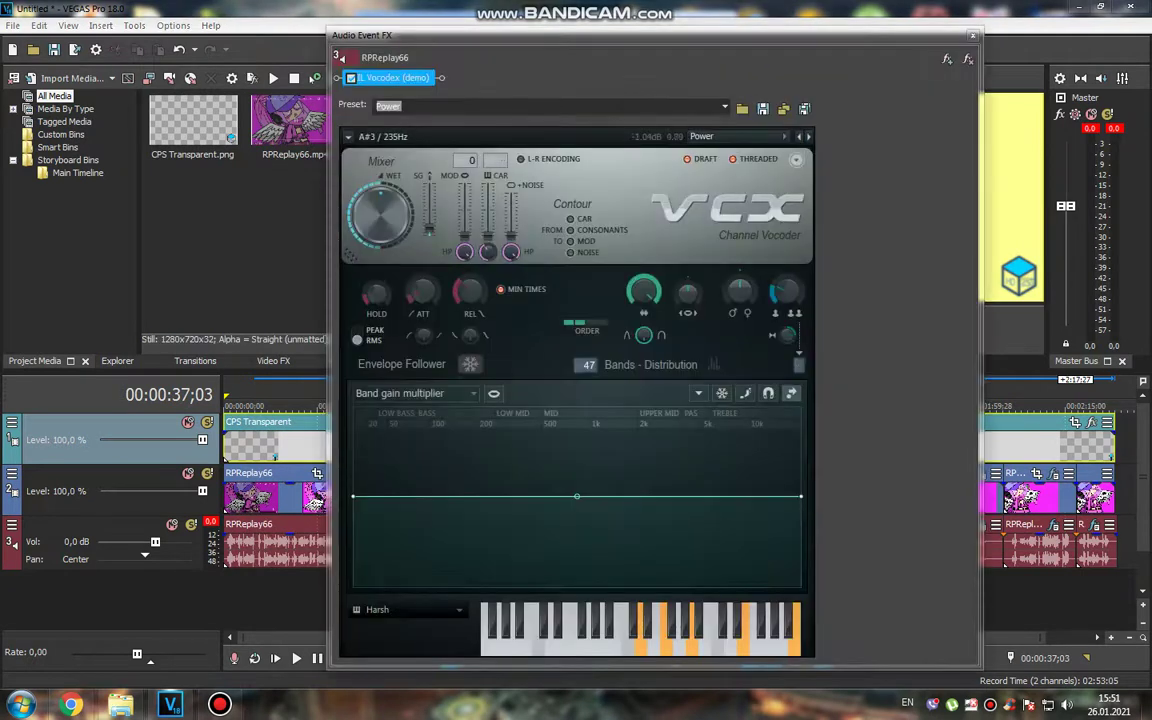
pyautogui.press('Escape')
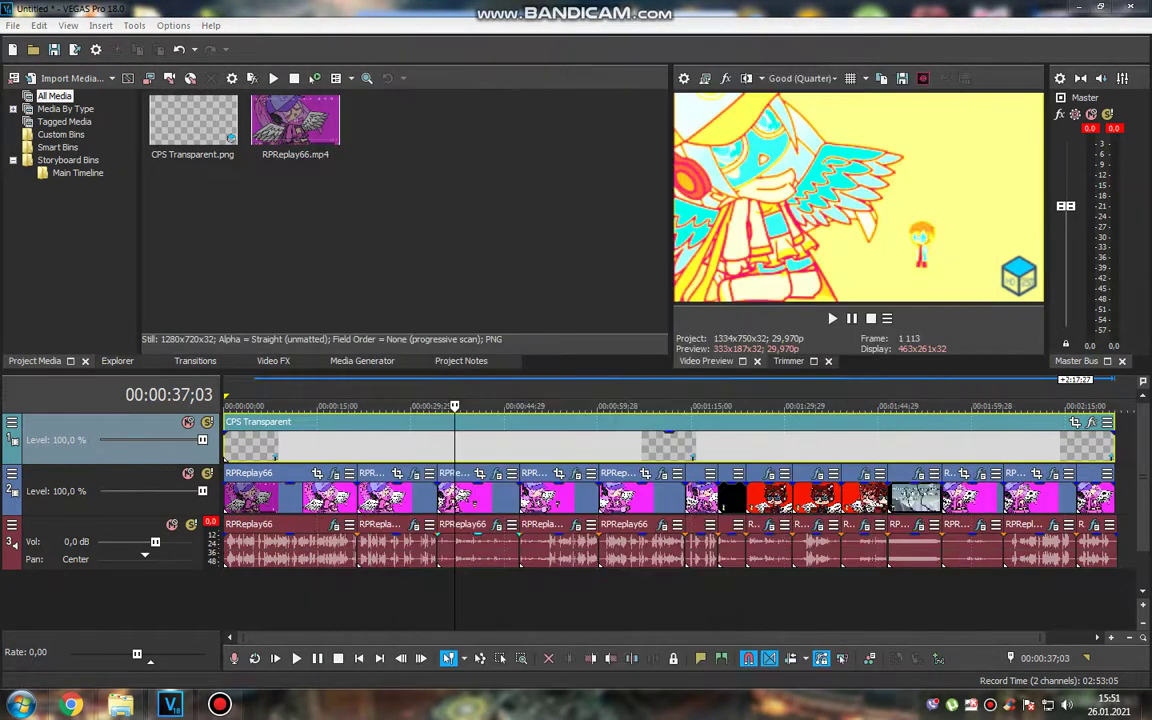
pyautogui.press('space')
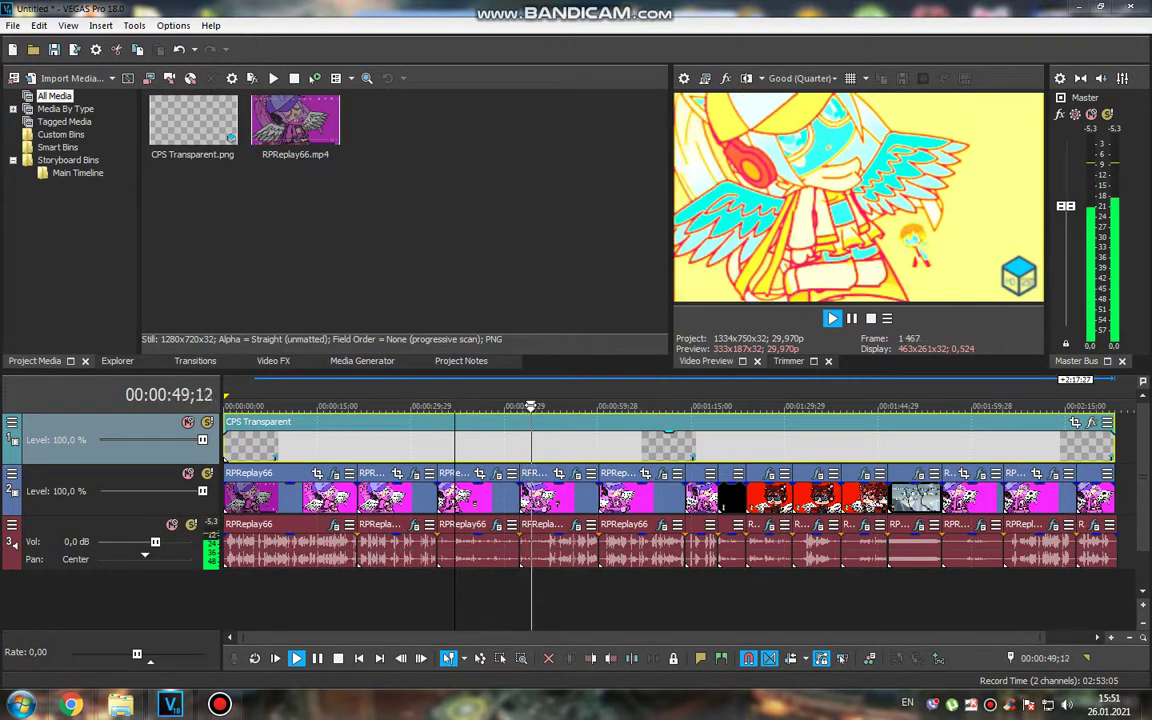
pyautogui.press('space')
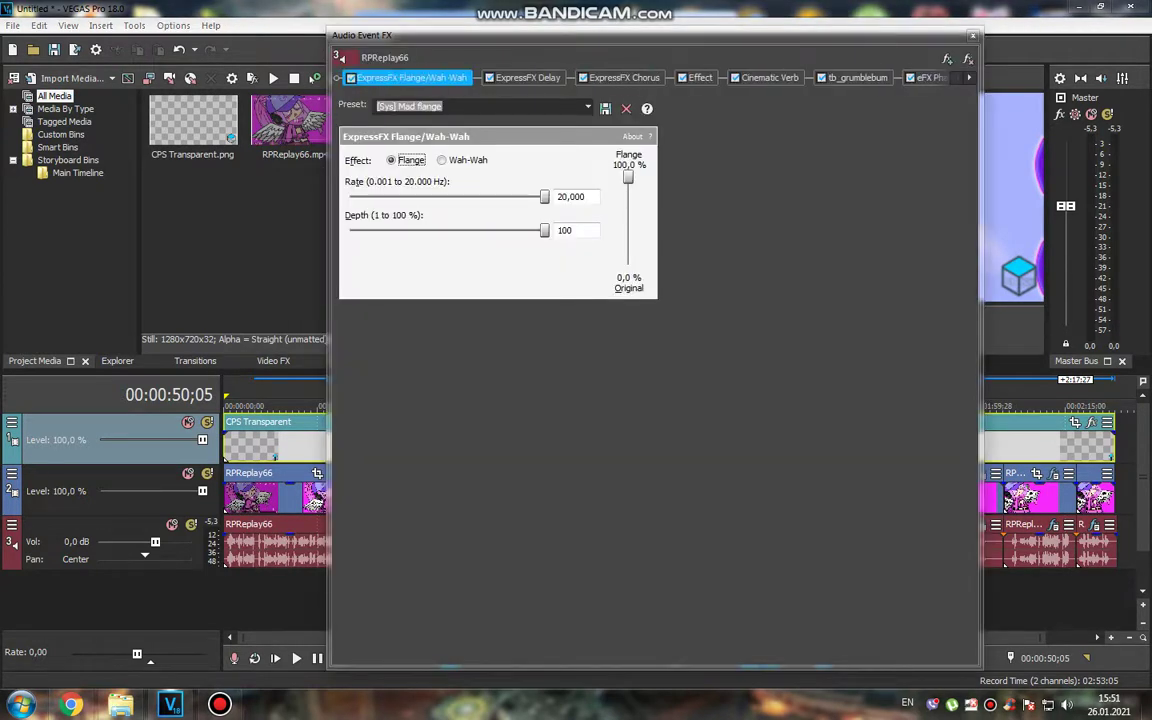
# Review the fourth clip's audio effects from ExpressFX Delay through Cinematic Verb and eFX Phaser to IL Vocodex
pyautogui.click(527, 77)
pyautogui.click(623, 77)
pyautogui.click(700, 77)
pyautogui.click(769, 77)
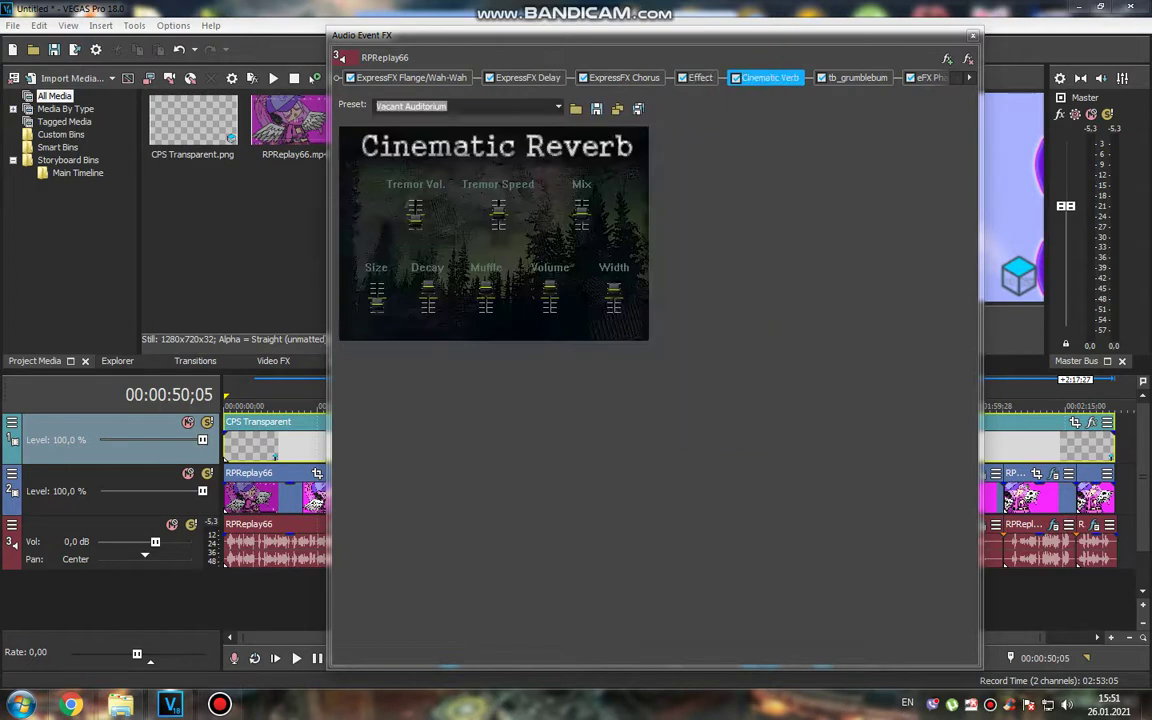
pyautogui.click(856, 77)
pyautogui.click(923, 77)
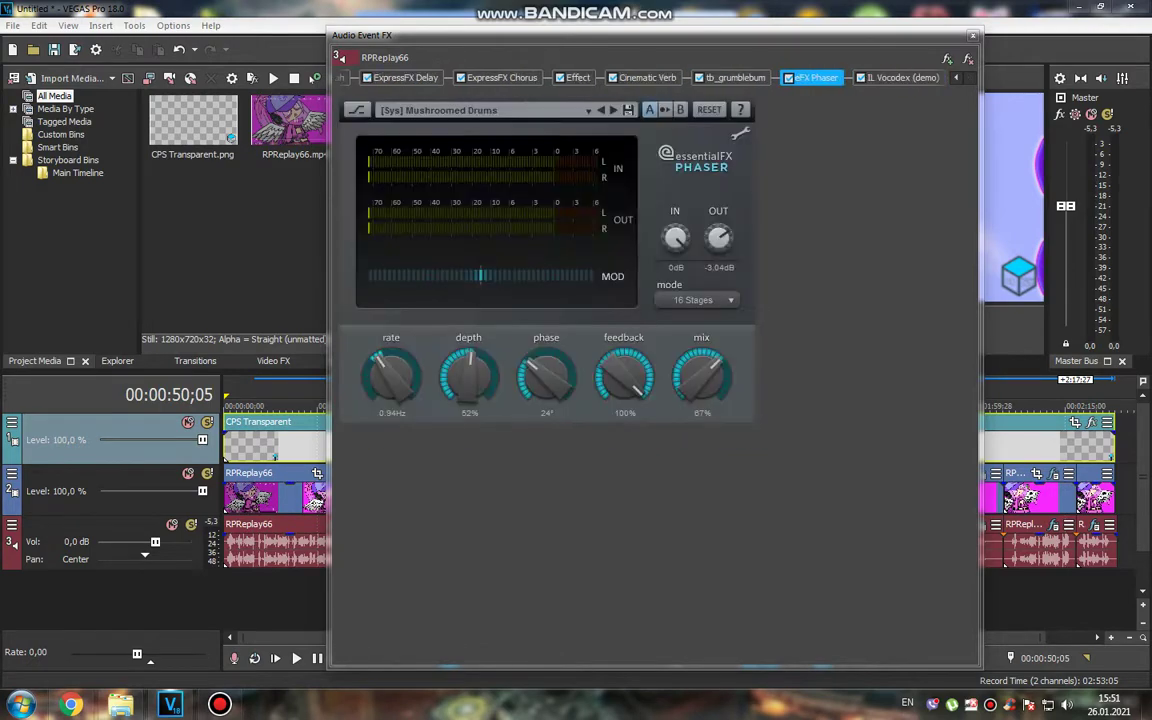
pyautogui.click(903, 77)
pyautogui.press('Escape')
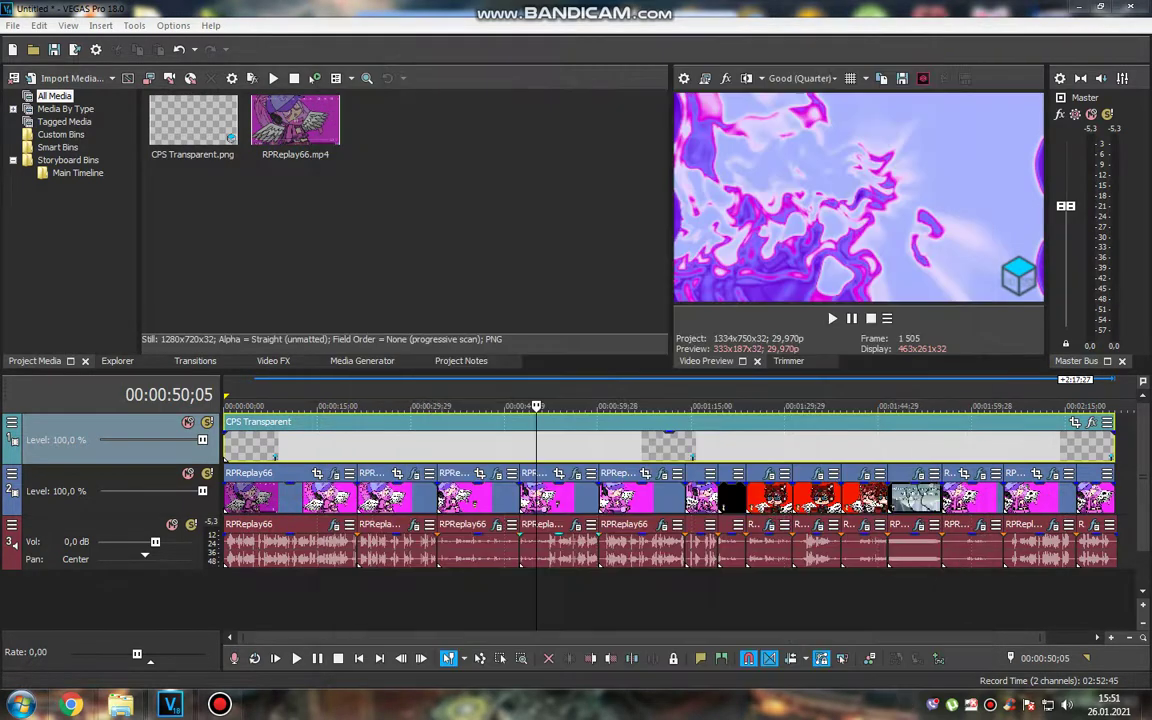
# Play on to the fifth clip and examine its NewBlue ME Wiggle and AddNoise video effects
pyautogui.press('space')
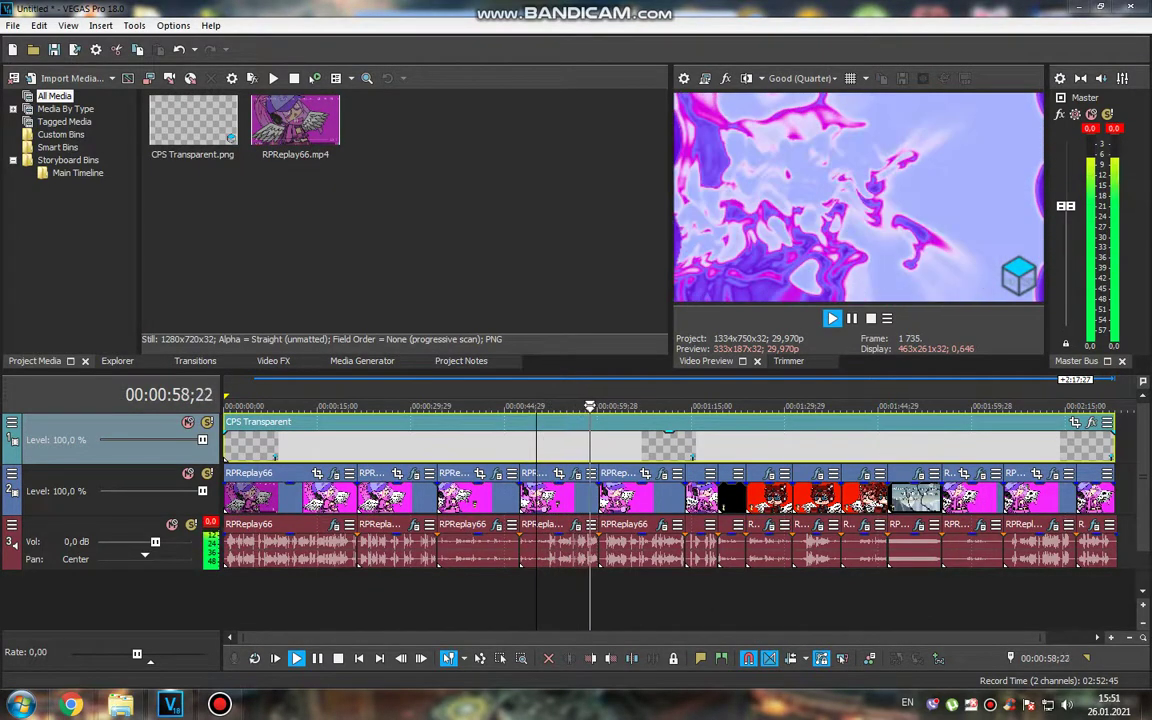
pyautogui.press('Return')
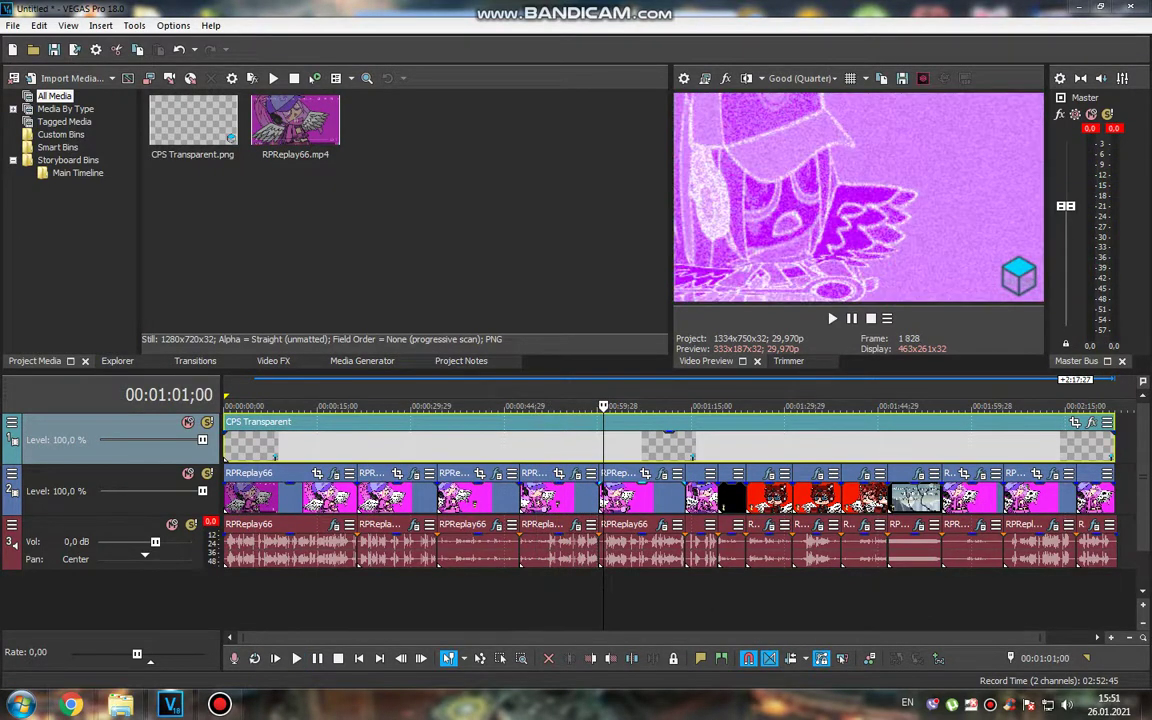
pyautogui.click(663, 473)
pyautogui.click(408, 230)
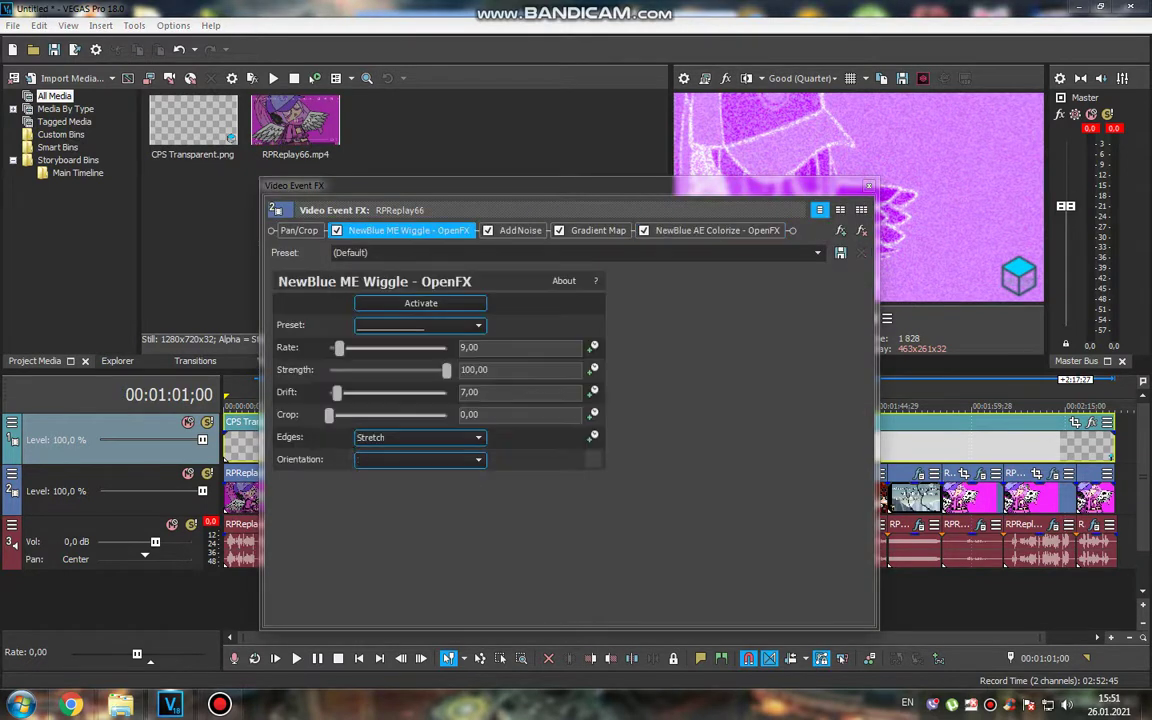
pyautogui.click(520, 230)
# Examine each colour point of the fifth clip's Gradient Map and its NewBlue AE Colorize settings
pyautogui.click(598, 230)
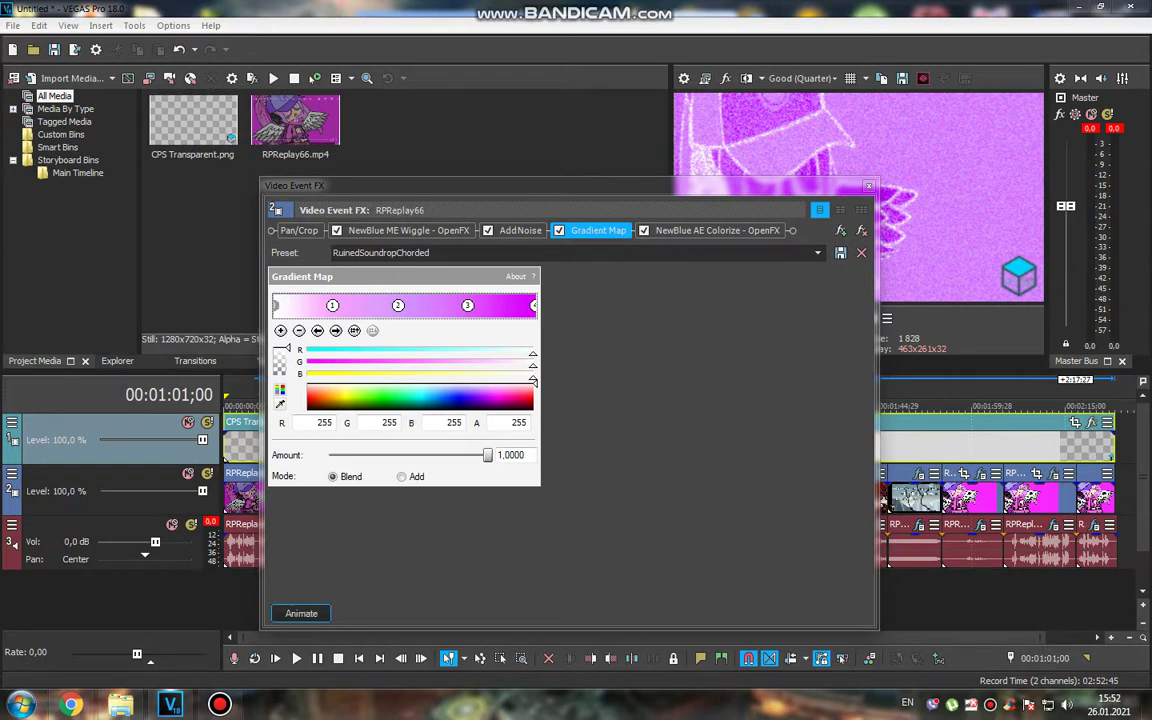
pyautogui.click(335, 330)
pyautogui.click(335, 330)
pyautogui.click(335, 330)
pyautogui.click(335, 330)
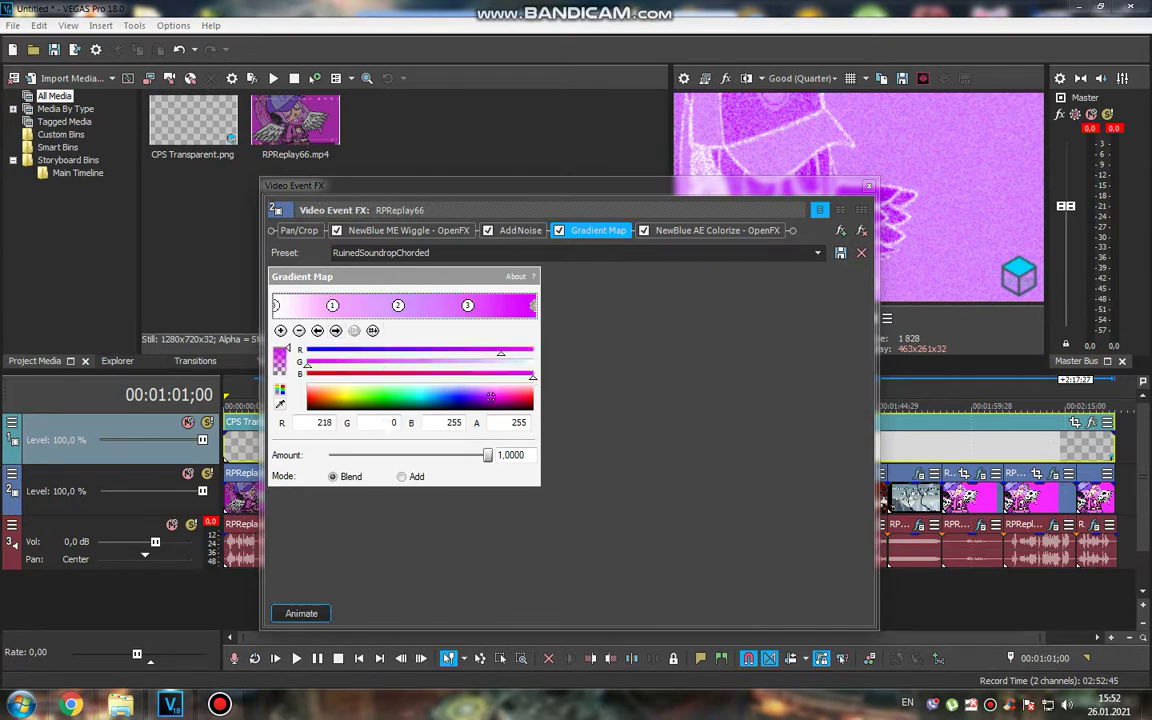
pyautogui.click(717, 230)
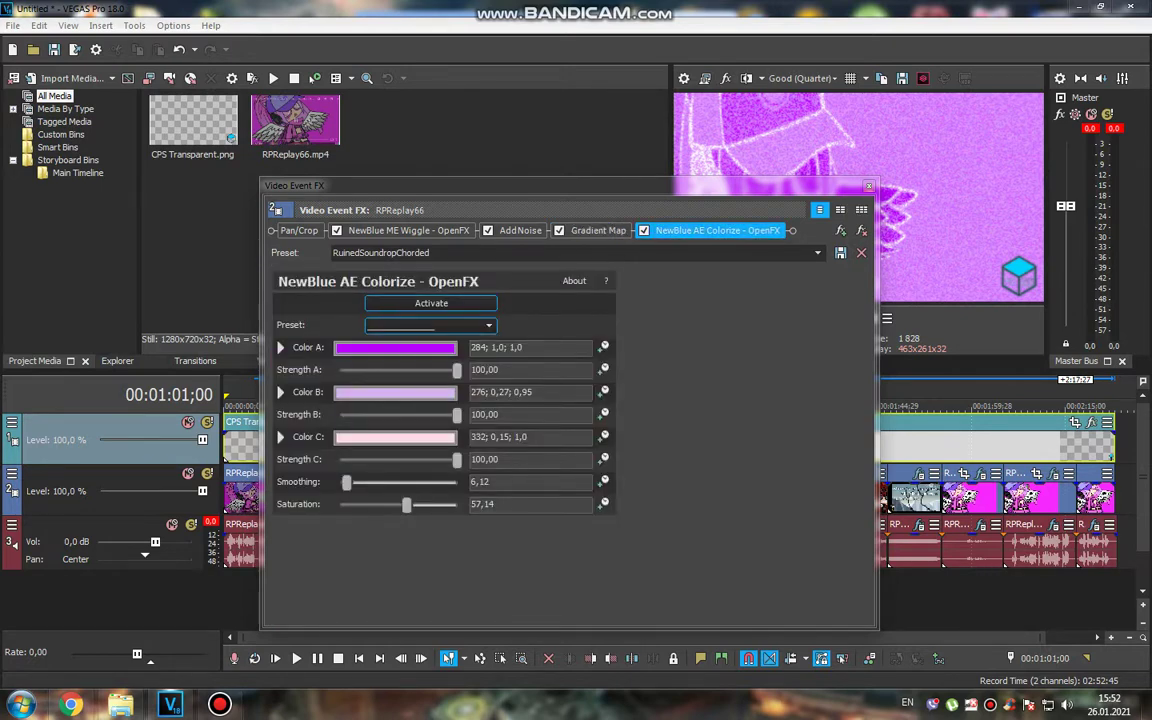
pyautogui.press('Escape')
# Examine the fifth clip's IL Vocodex audio effect settings
pyautogui.click(596, 473)
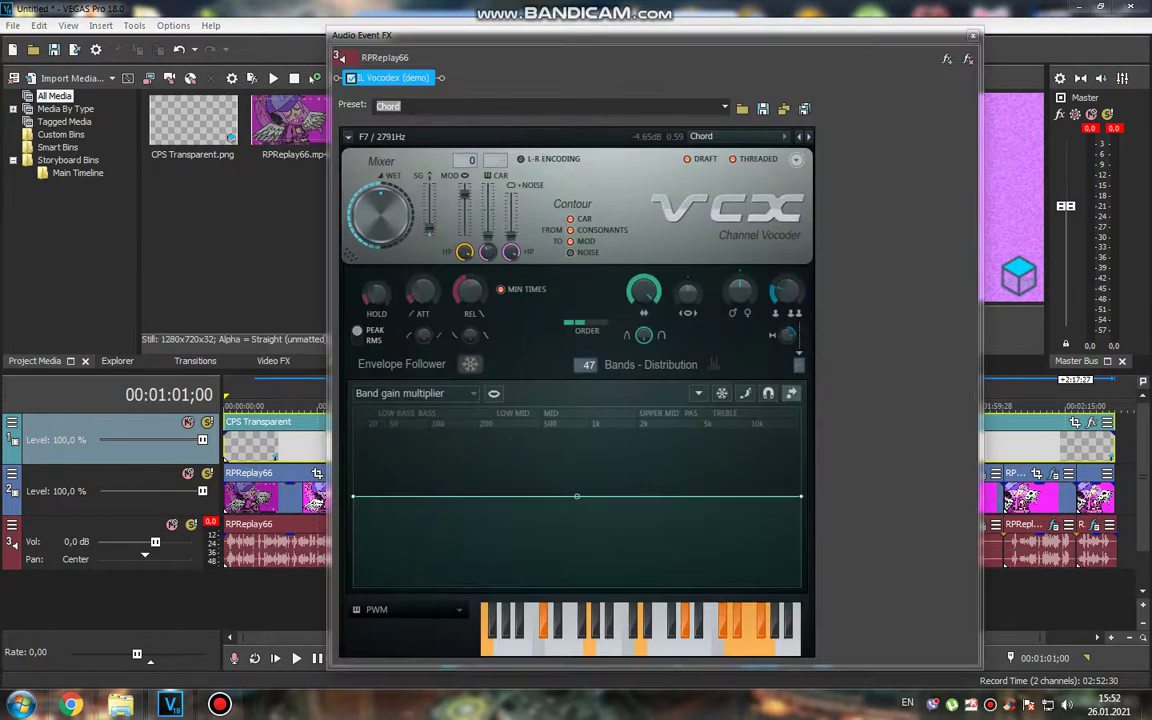
pyautogui.press('Escape')
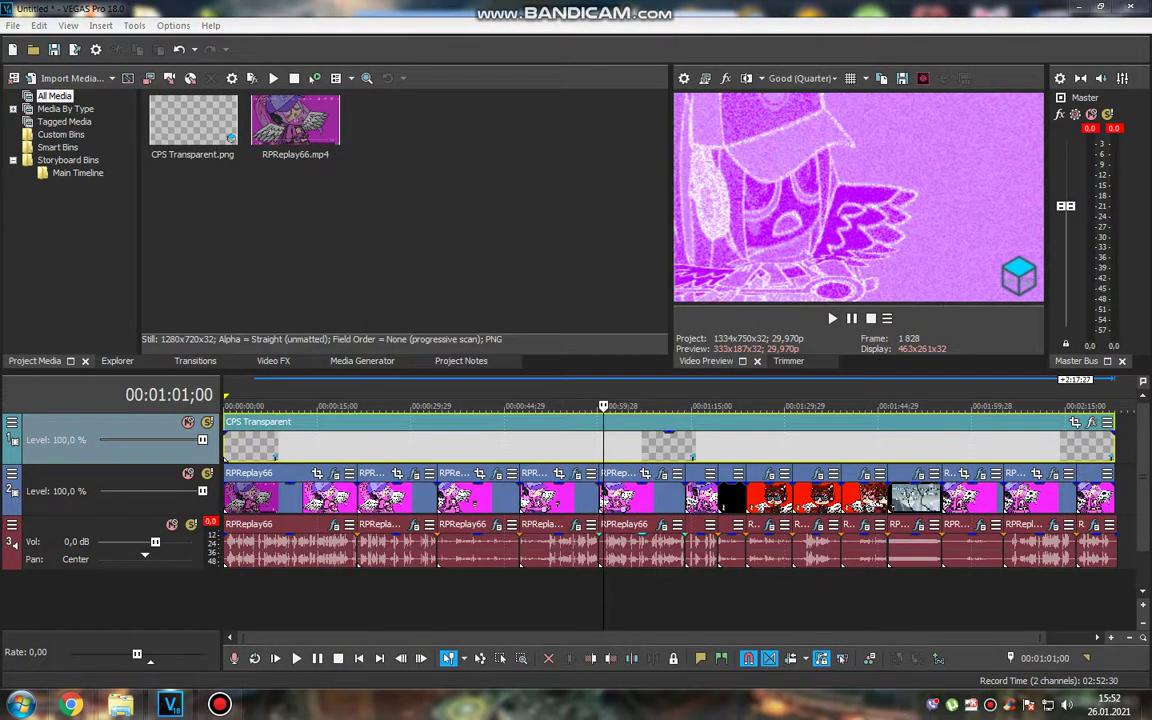
# Play on to the sixth clip and examine its Gradient Map video effect with the Scythe Helium preset
pyautogui.press('space')
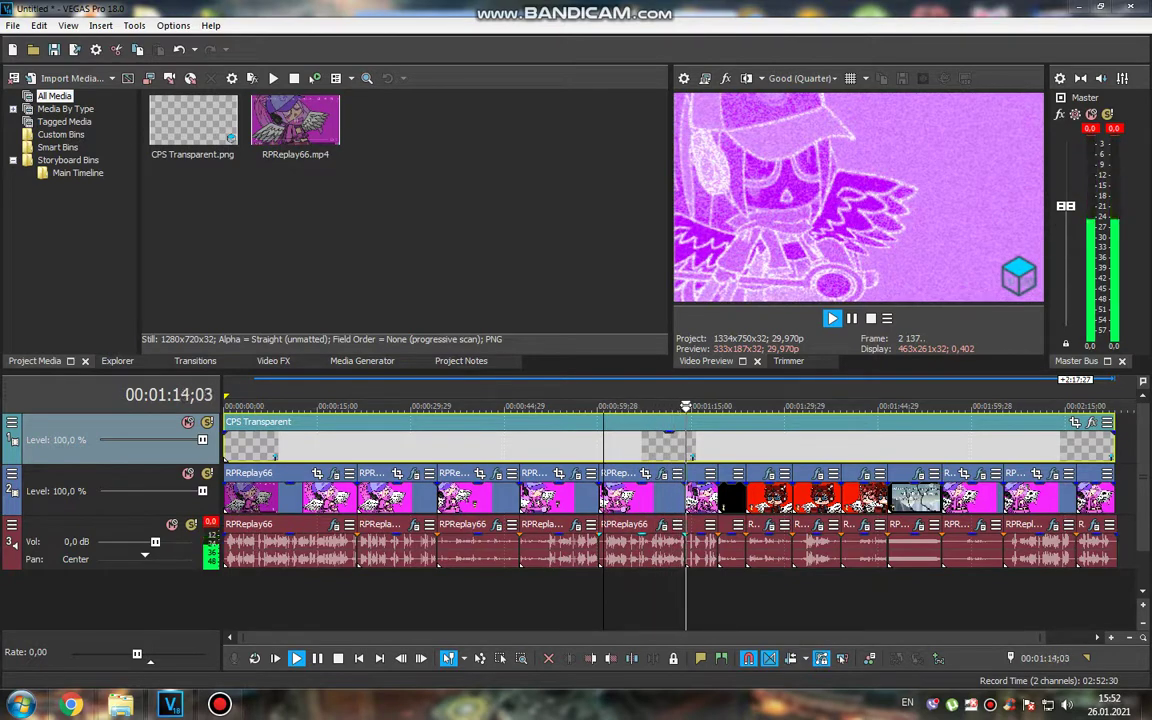
pyautogui.press('Return')
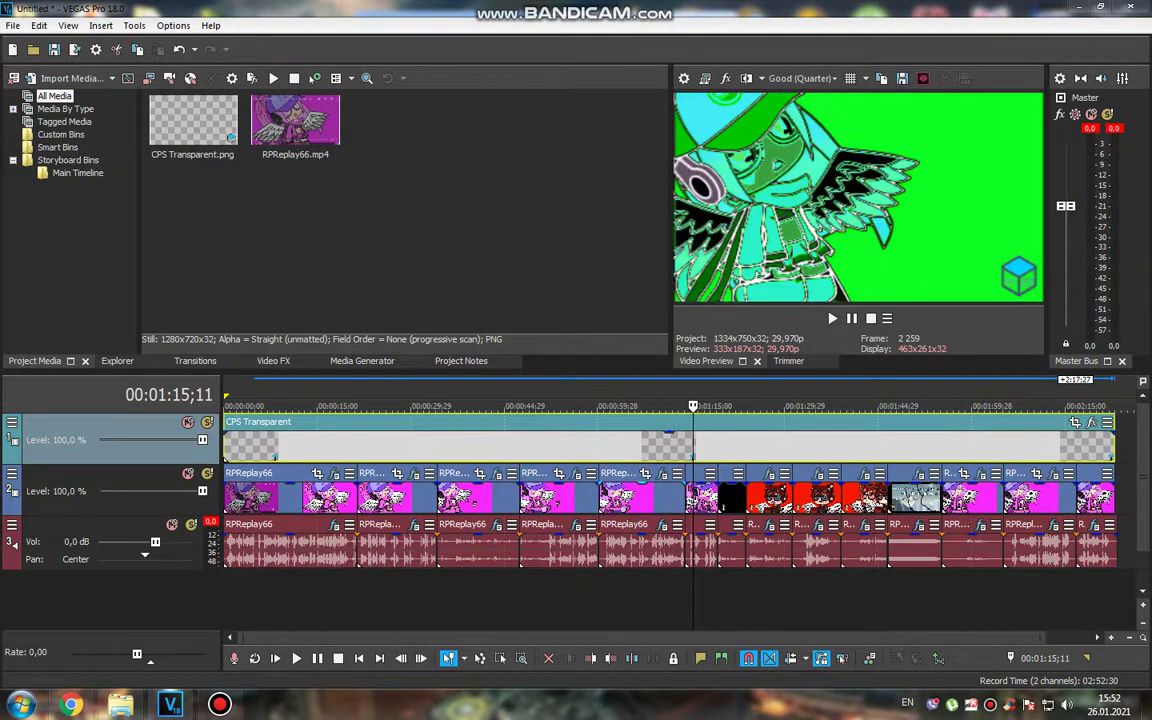
pyautogui.press('Up')
pyautogui.press('Up')
pyautogui.click(705, 473)
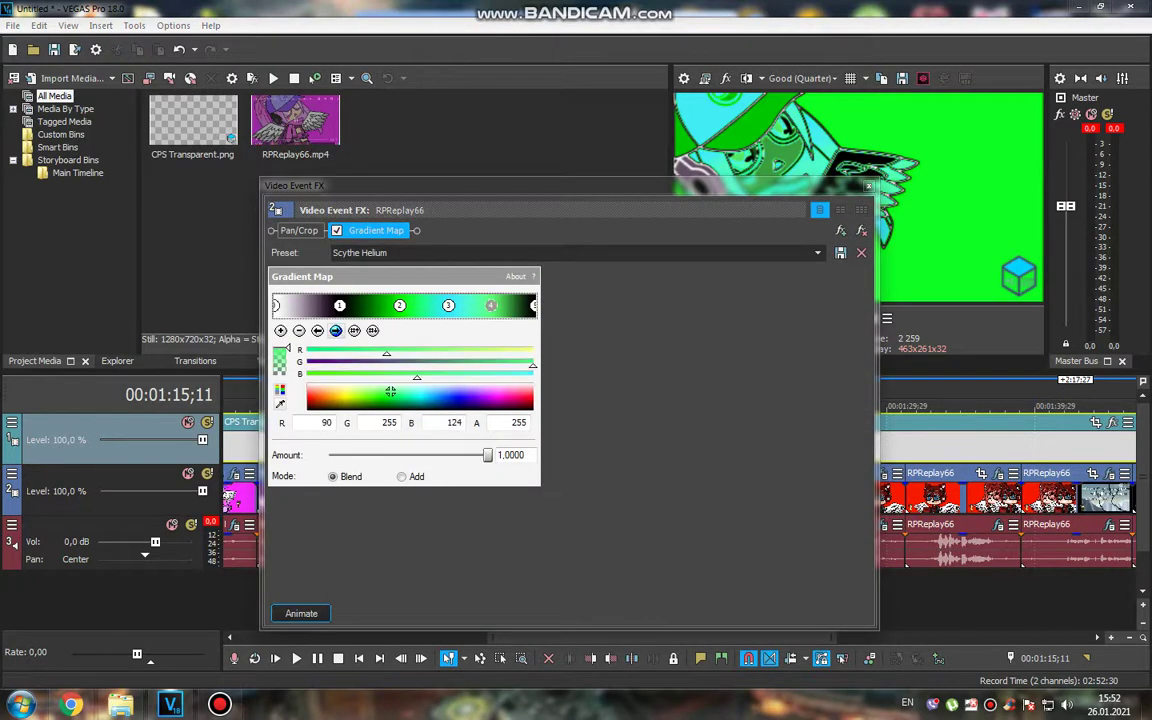
pyautogui.click(869, 185)
# Examine the sixth clip's IL Vocodex audio effect with the Helium preset
pyautogui.click(709, 545)
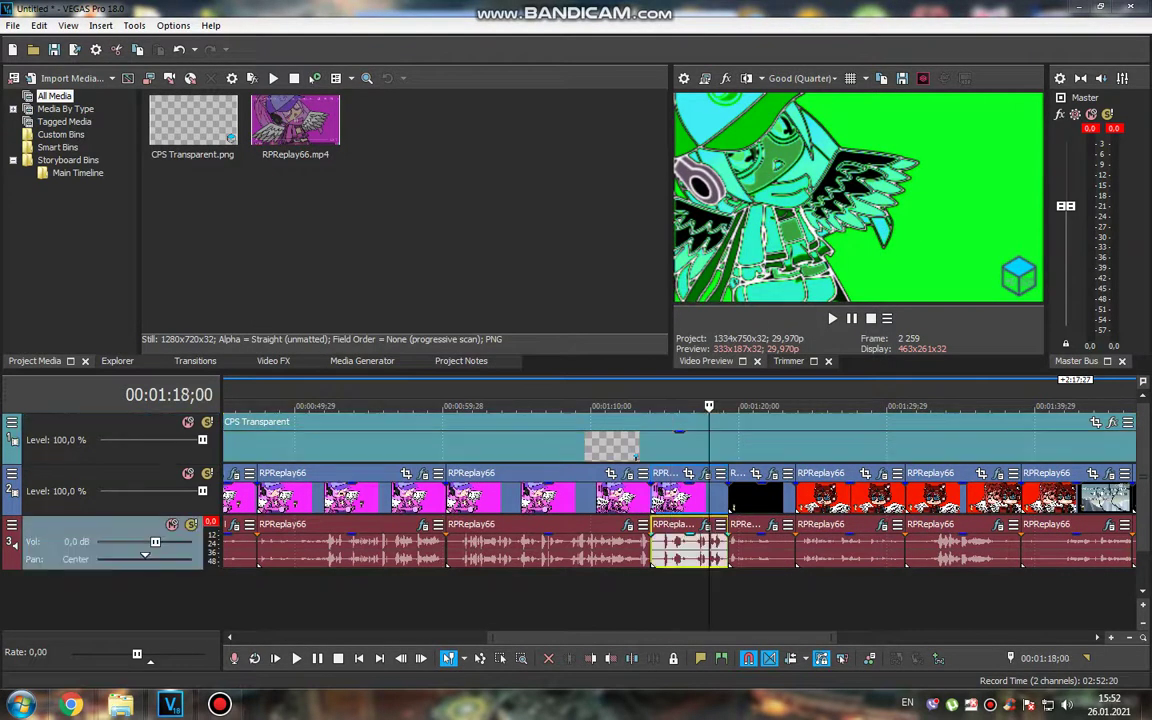
pyautogui.click(705, 524)
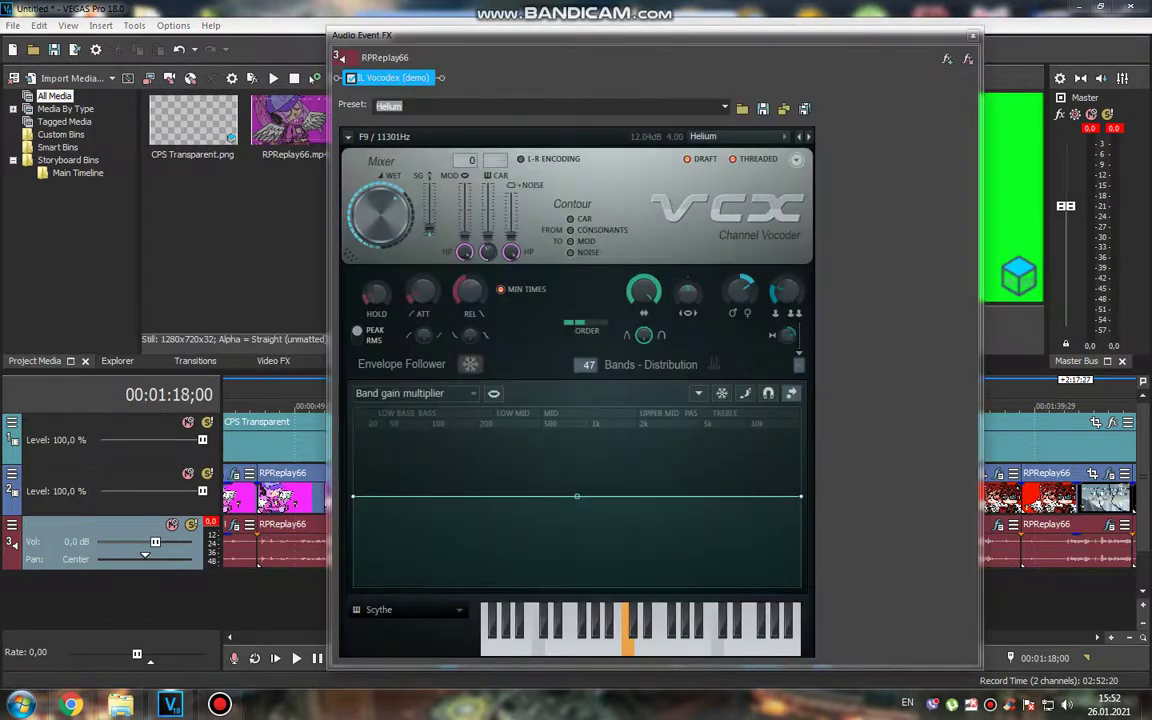
pyautogui.press('Escape')
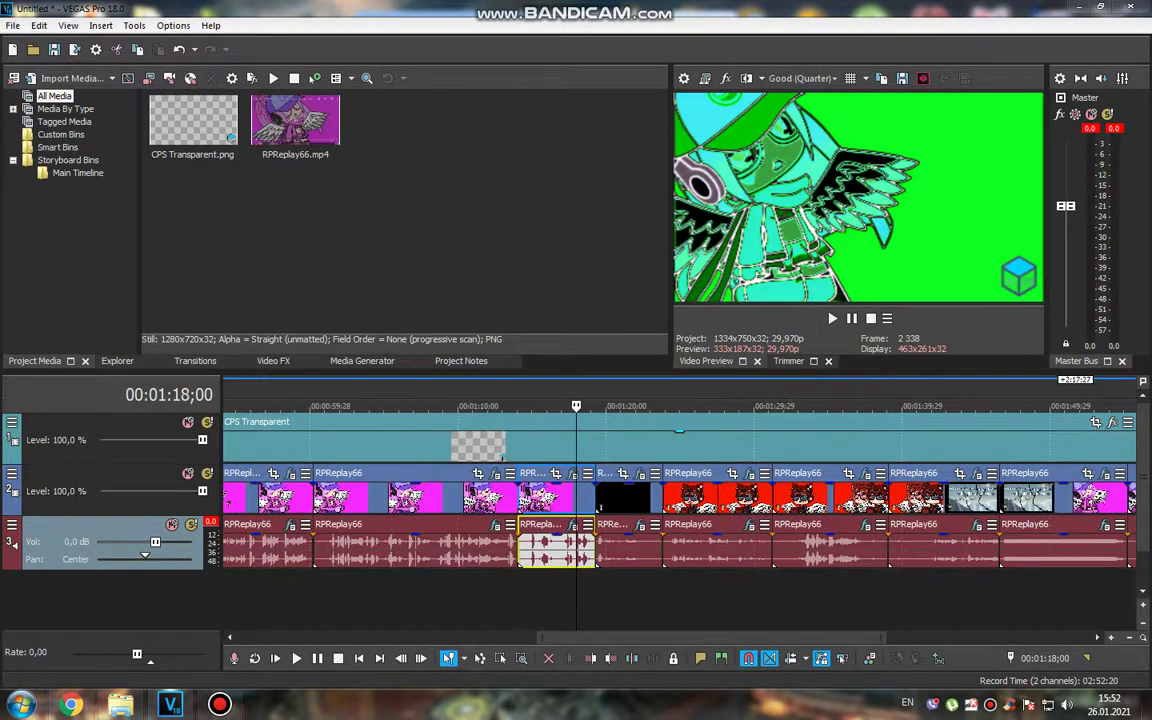
# Move the playhead into the seventh clip and examine all its NewBlue V5 Old TV settings, from Video Quality through Shape
pyautogui.click(629, 500)
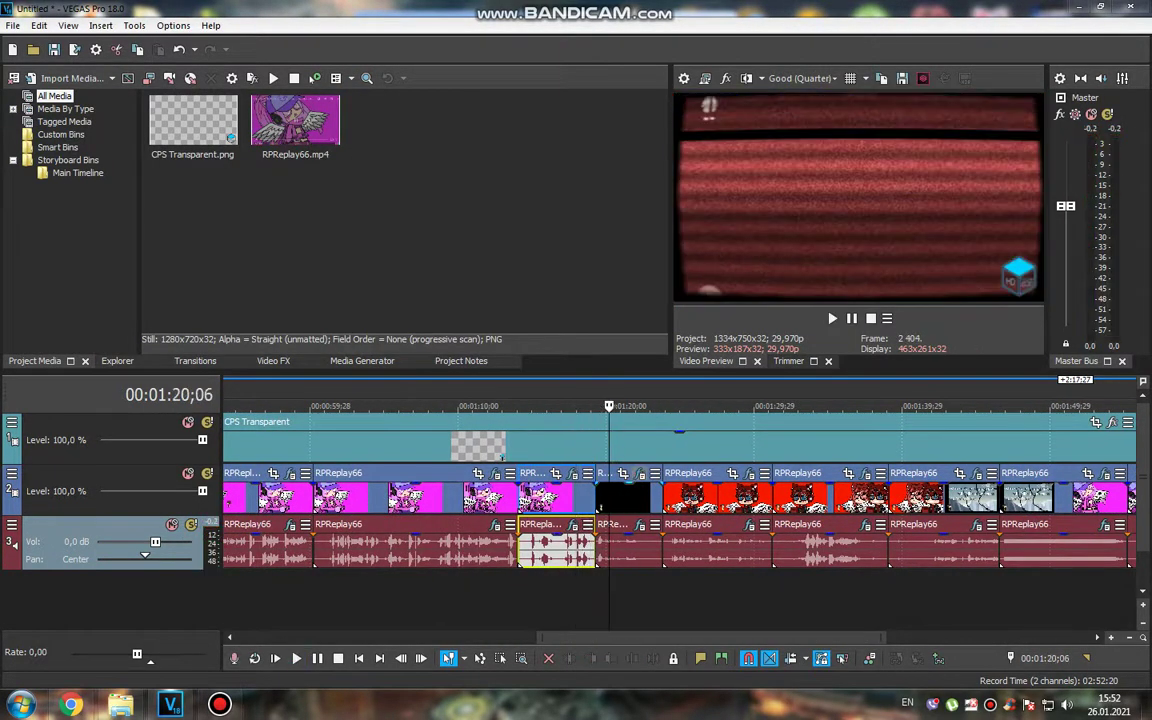
pyautogui.click(639, 473)
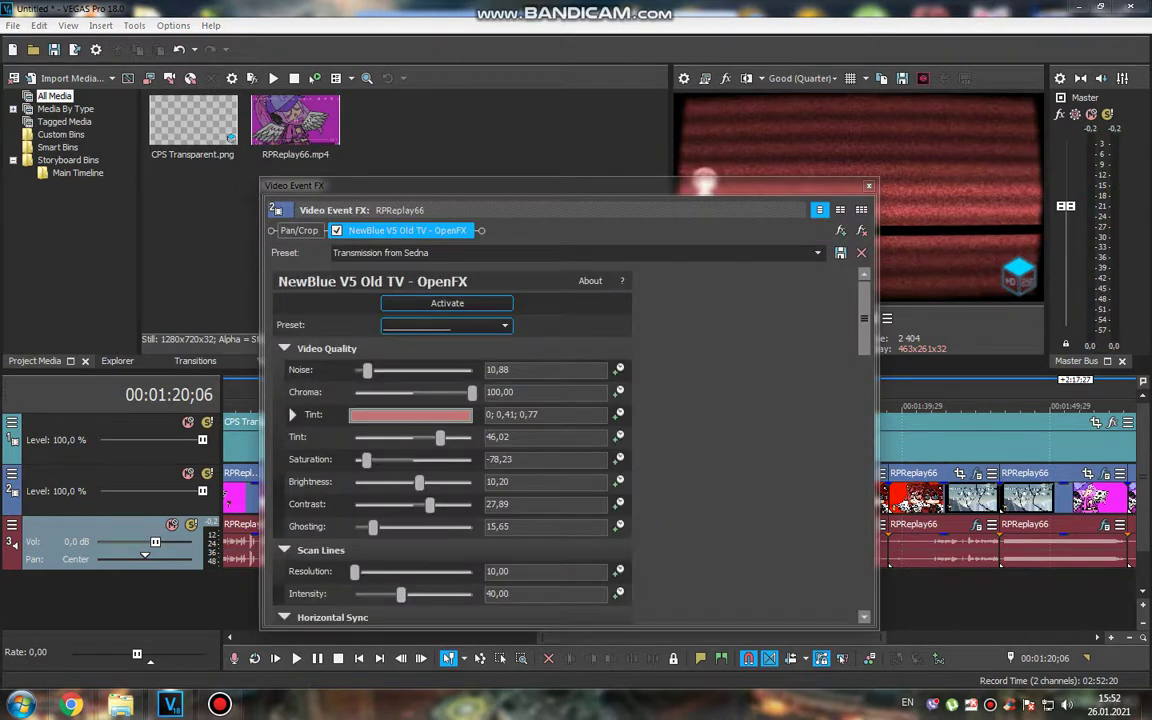
pyautogui.scroll(-6, 775, 445)
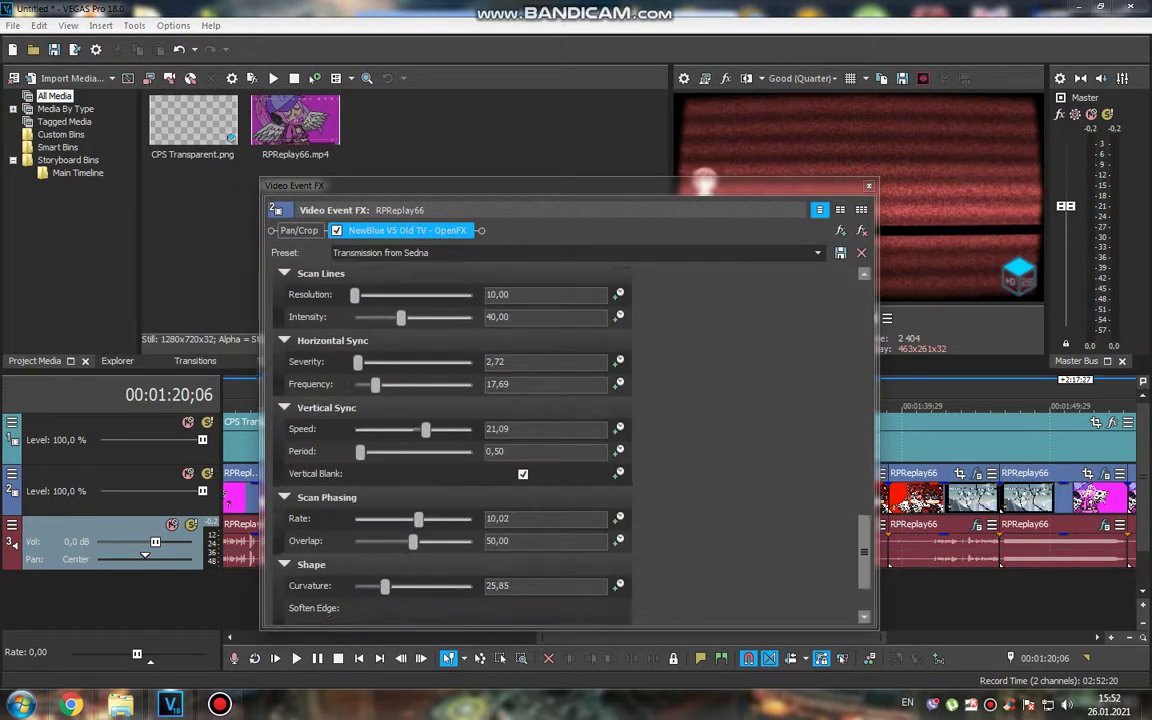
pyautogui.scroll(-1, 565, 445)
pyautogui.press('Escape')
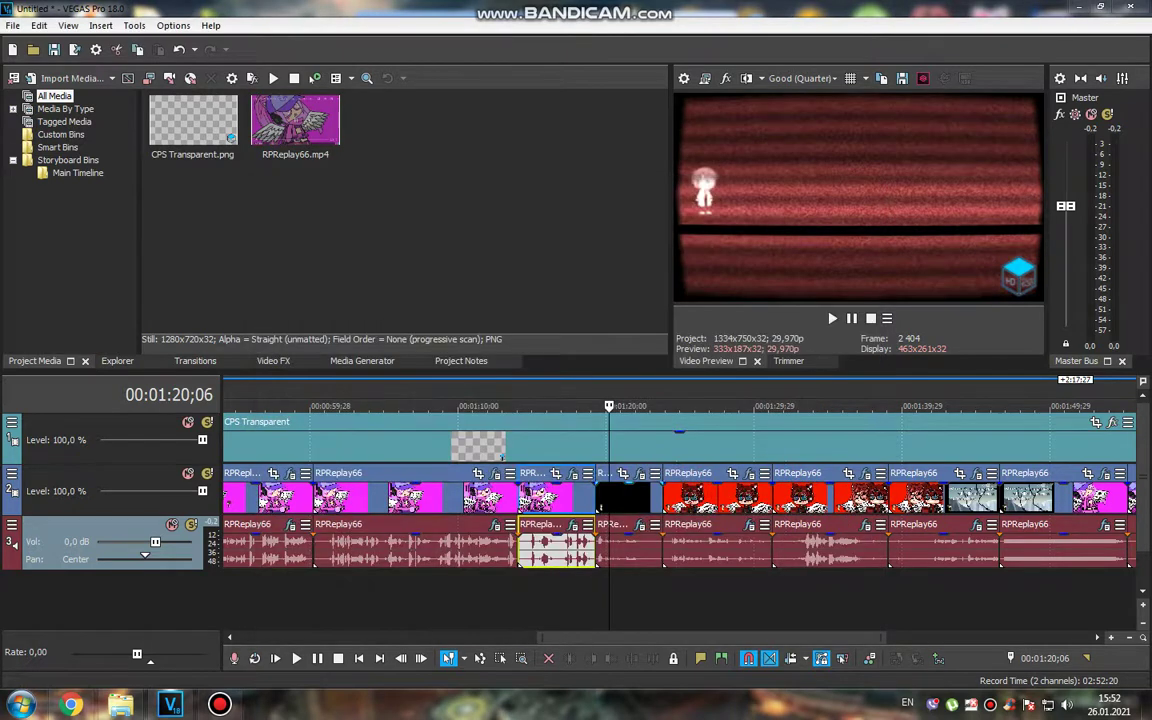
# Review the seventh clip's audio effects from the six Chorus instances through ExpressFX Chorus to Distortion
pyautogui.press('Right')
pyautogui.press('Right')
pyautogui.press('Right')
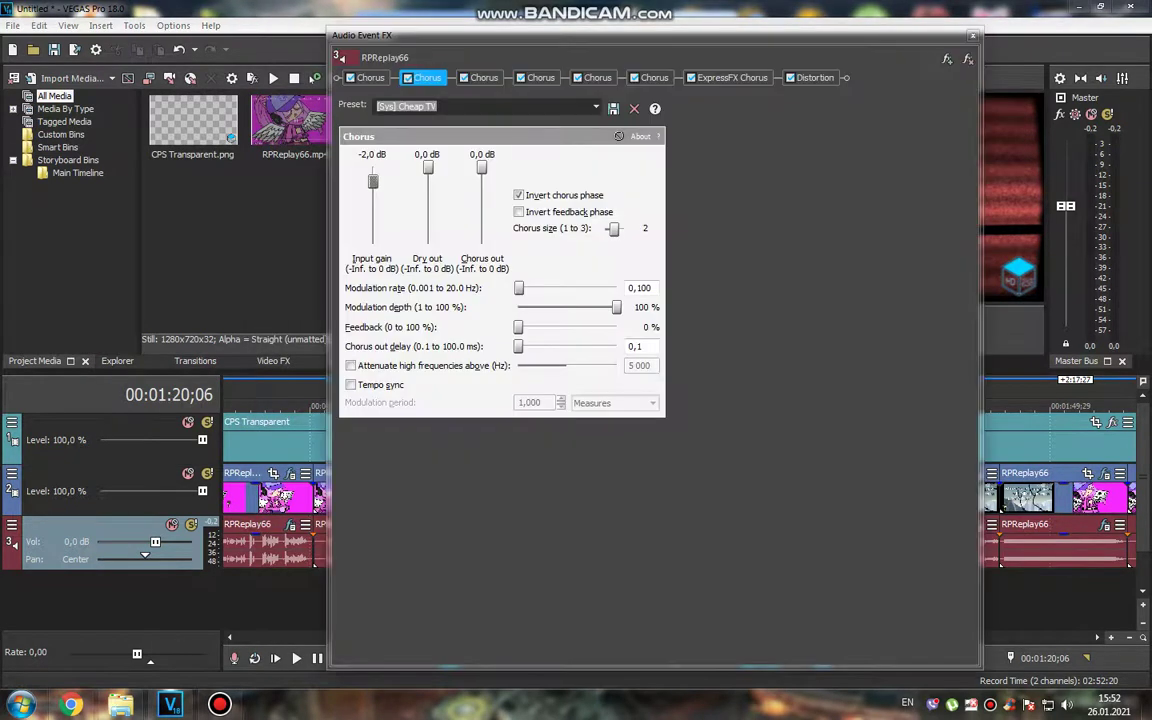
pyautogui.press('Right')
pyautogui.press('Right')
pyautogui.press('Right')
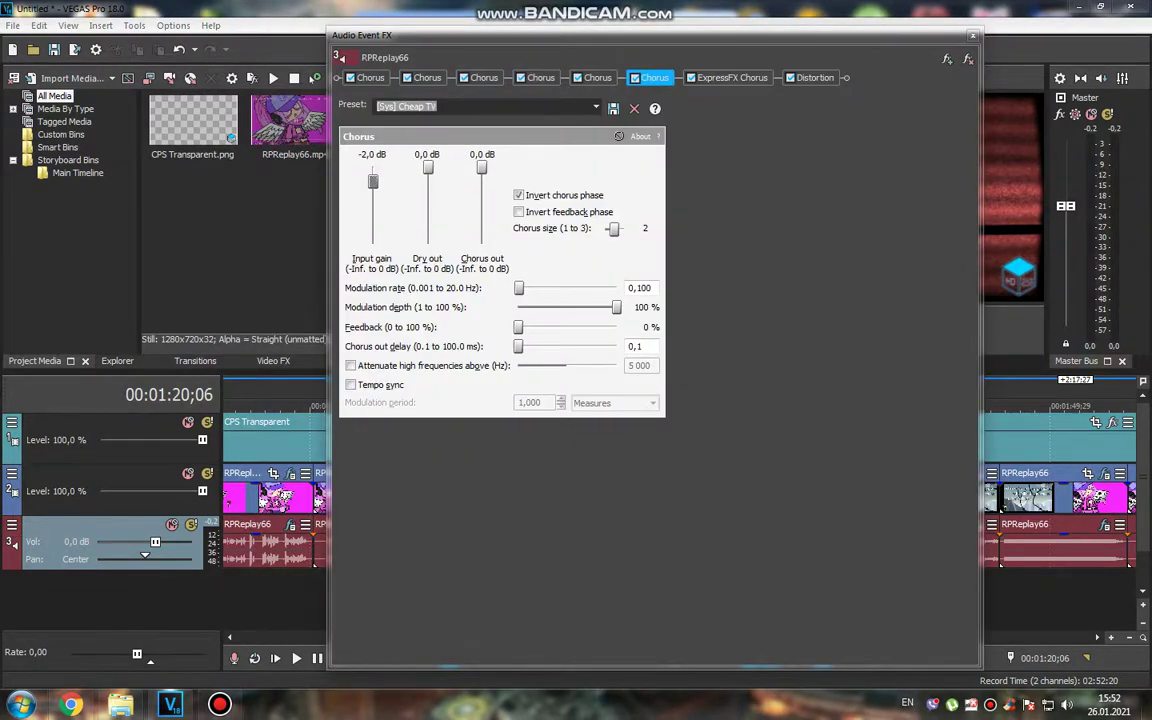
pyautogui.press('Right')
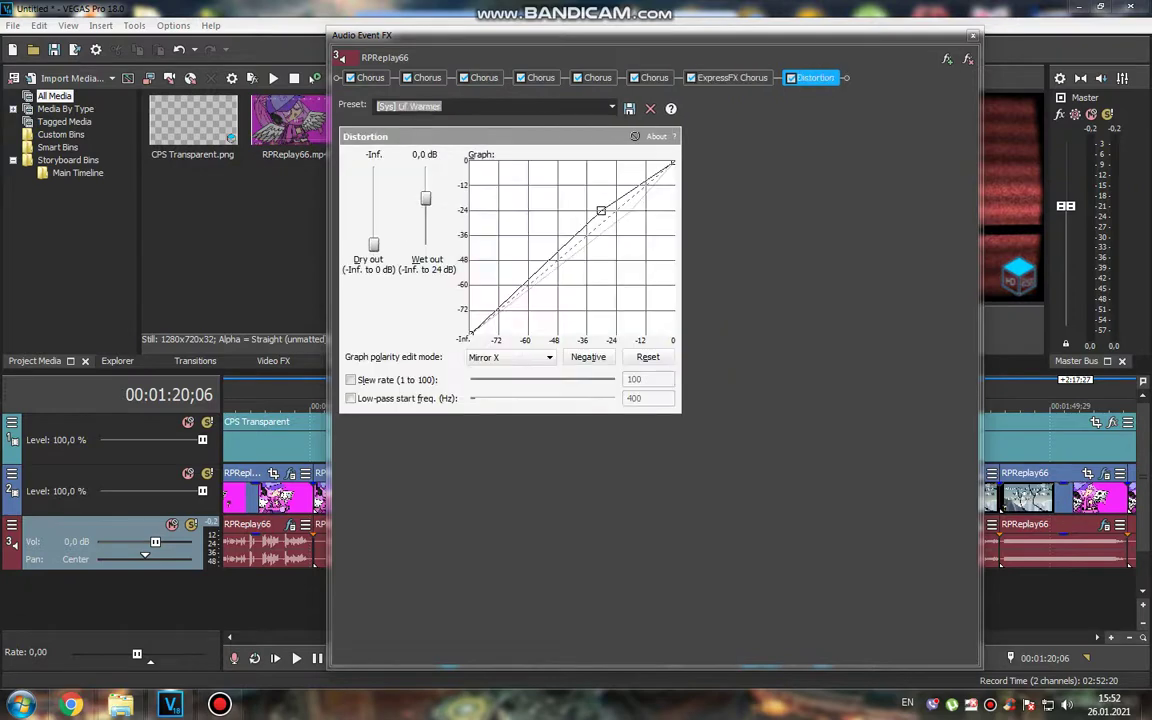
pyautogui.press('Escape')
# Play on to the eighth clip and examine its NewBlue ME Active Camera and Gradient Map video effects
pyautogui.press('space')
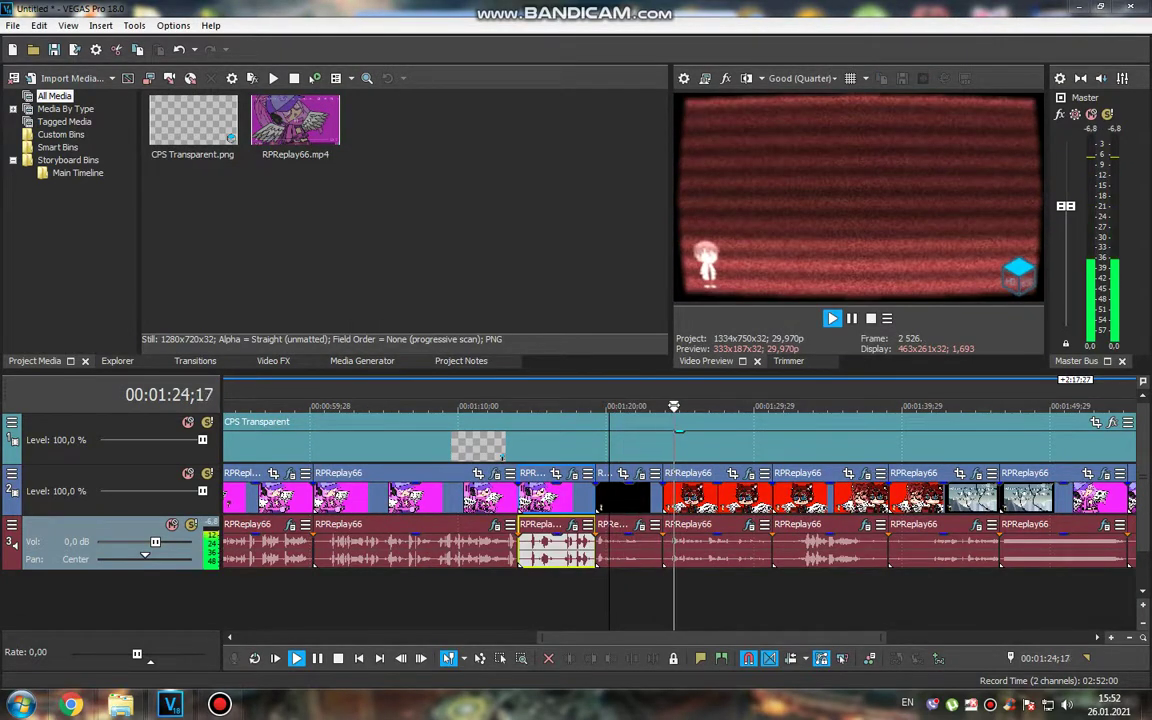
pyautogui.press('Return')
pyautogui.click(571, 473)
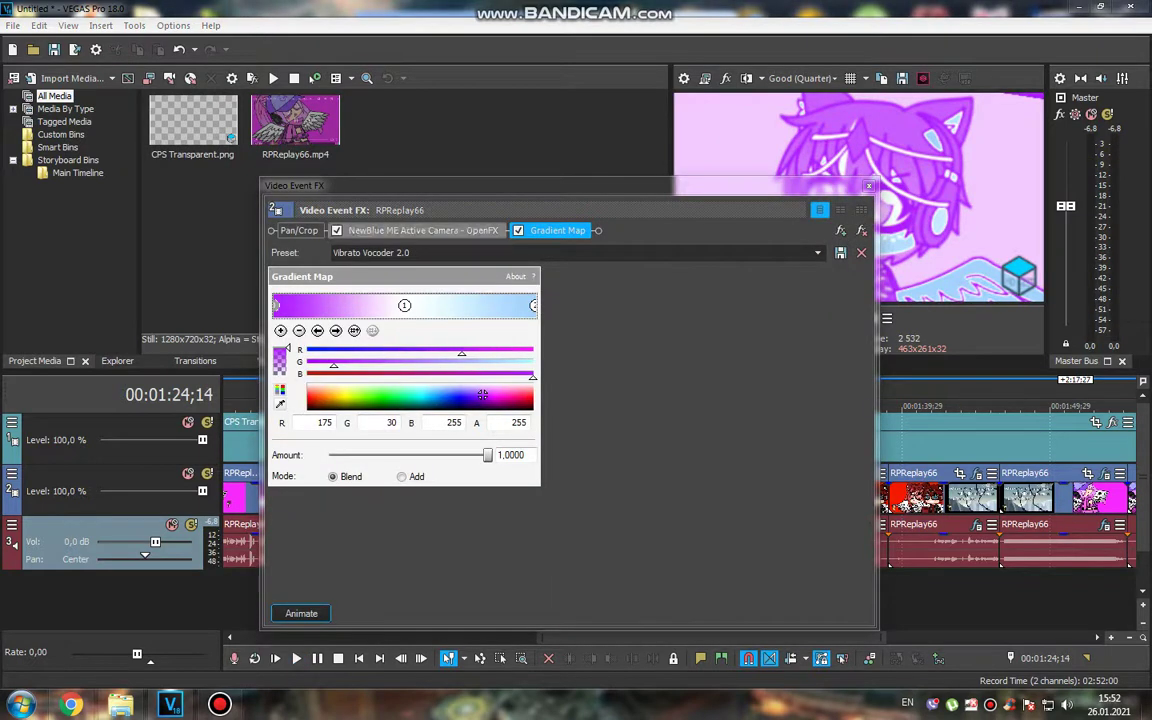
pyautogui.click(423, 230)
pyautogui.click(557, 230)
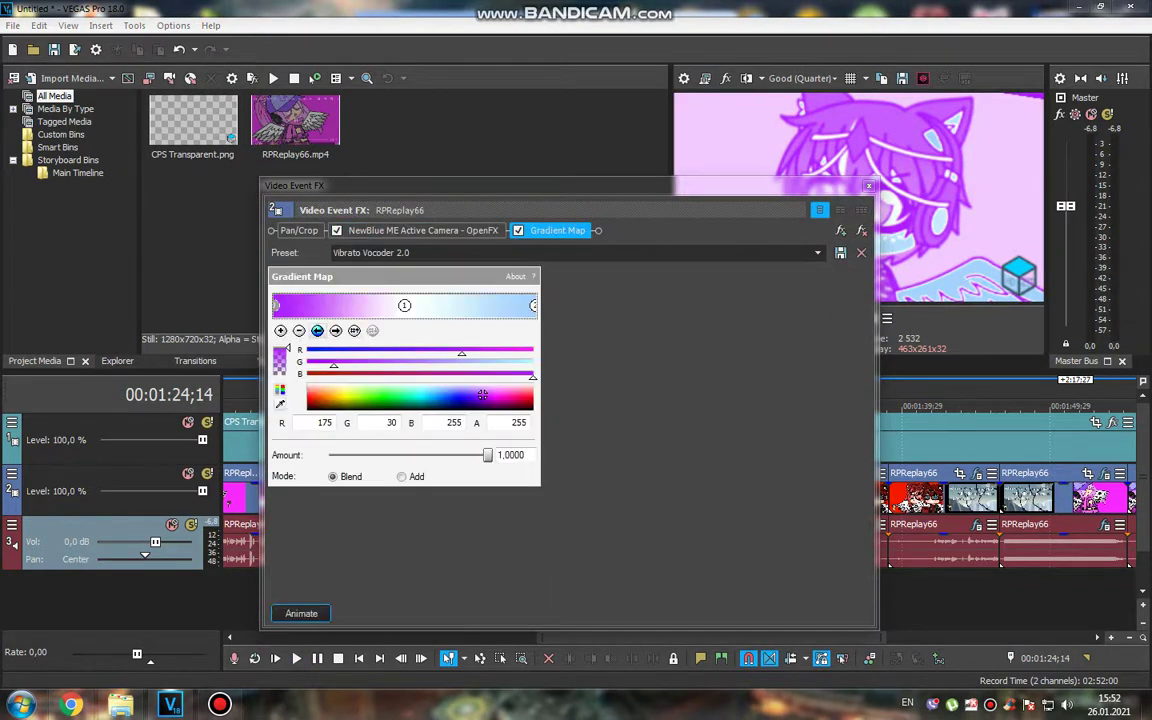
pyautogui.press('Escape')
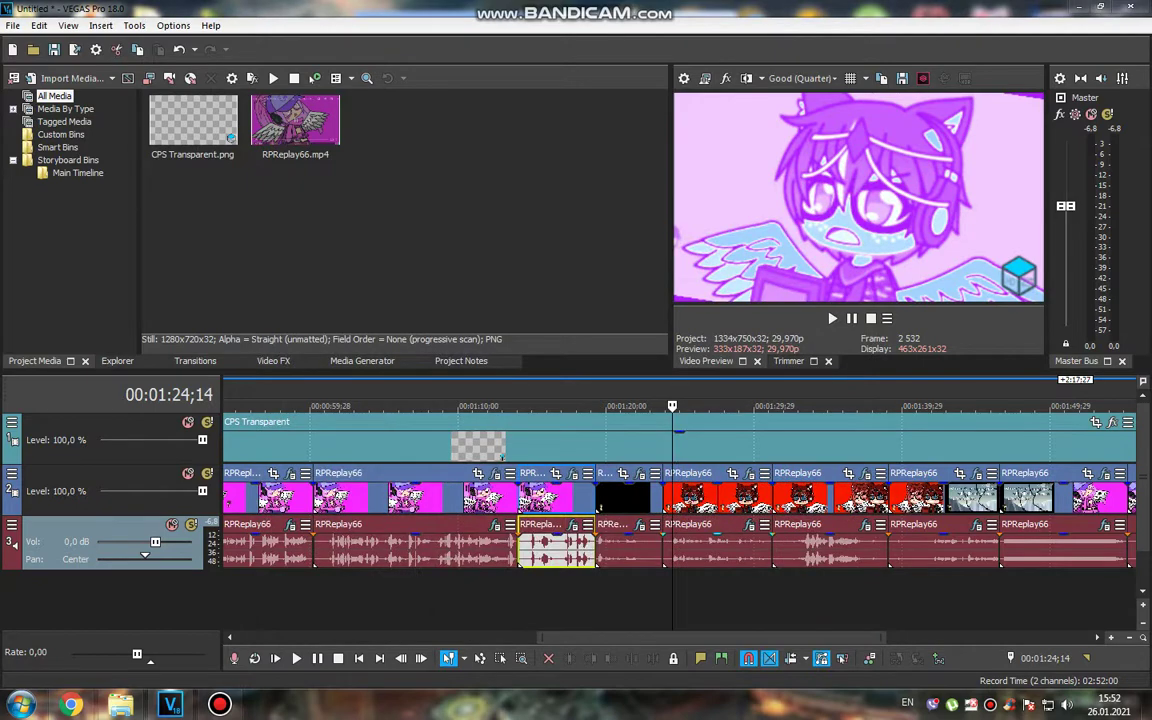
# Examine the eighth clip's Vibrato and Orange Vocoder audio effects
pyautogui.click(571, 524)
pyautogui.click(370, 77)
pyautogui.click(424, 77)
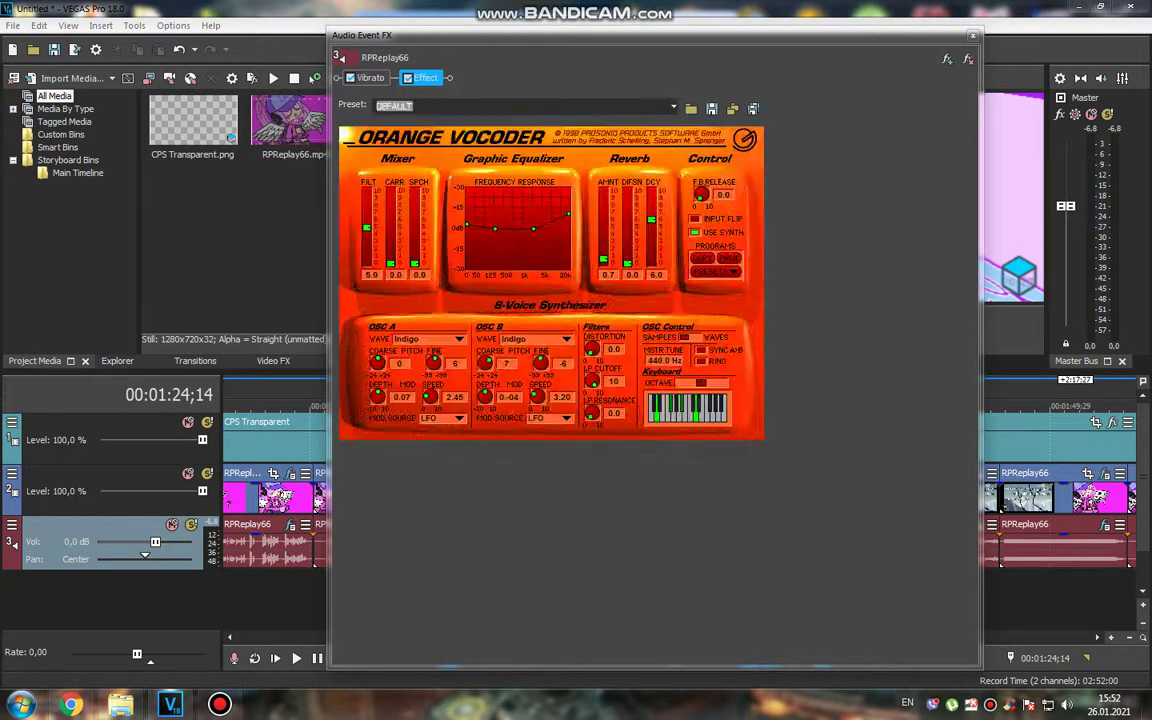
pyautogui.press('Escape')
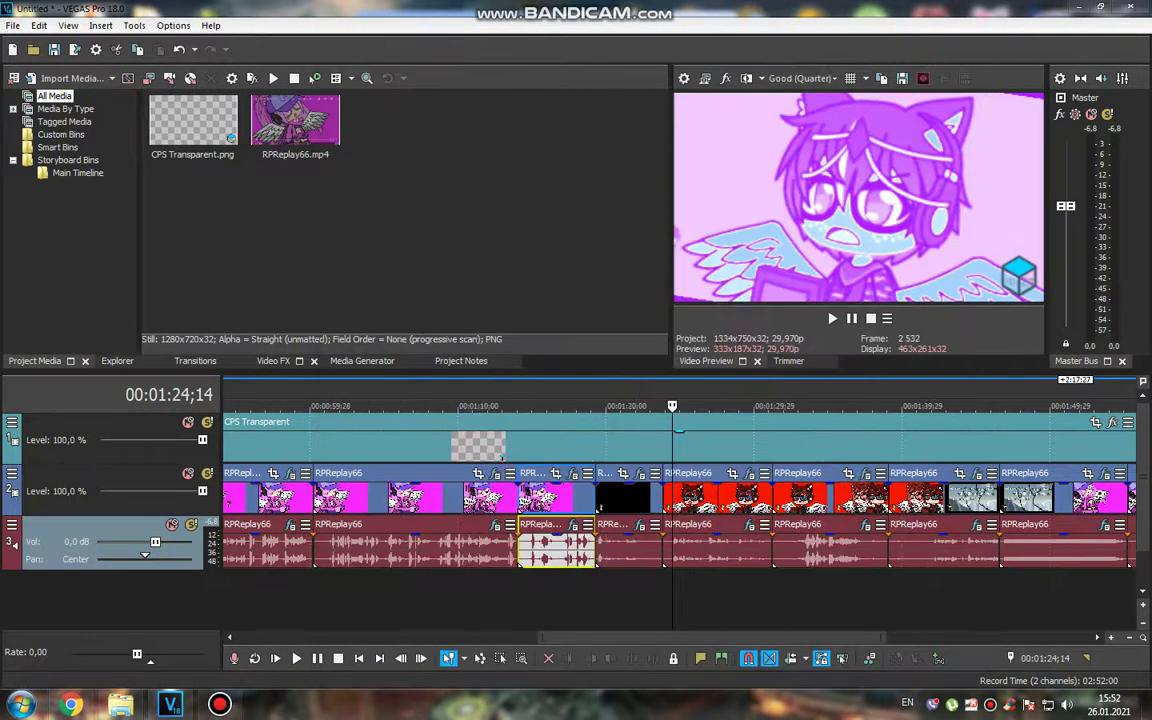
# Play on to the ninth clip and examine its Gradient Map video effect and IL Vocodex audio effect
pyautogui.press('space')
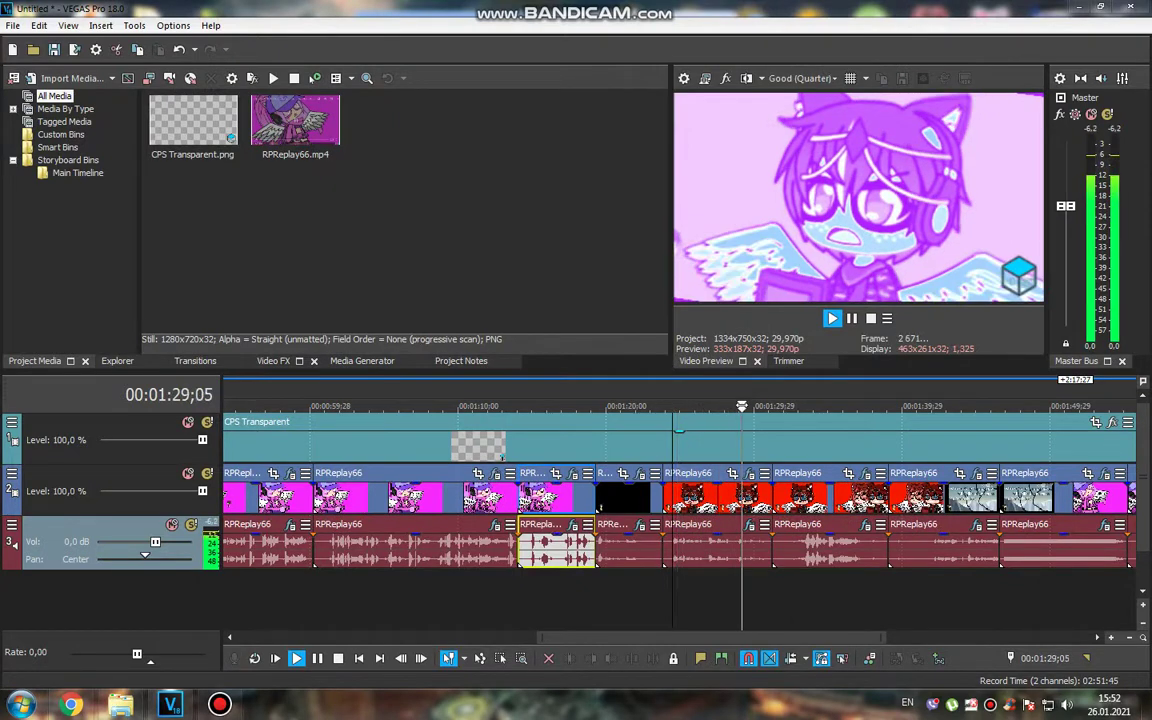
pyautogui.press('space')
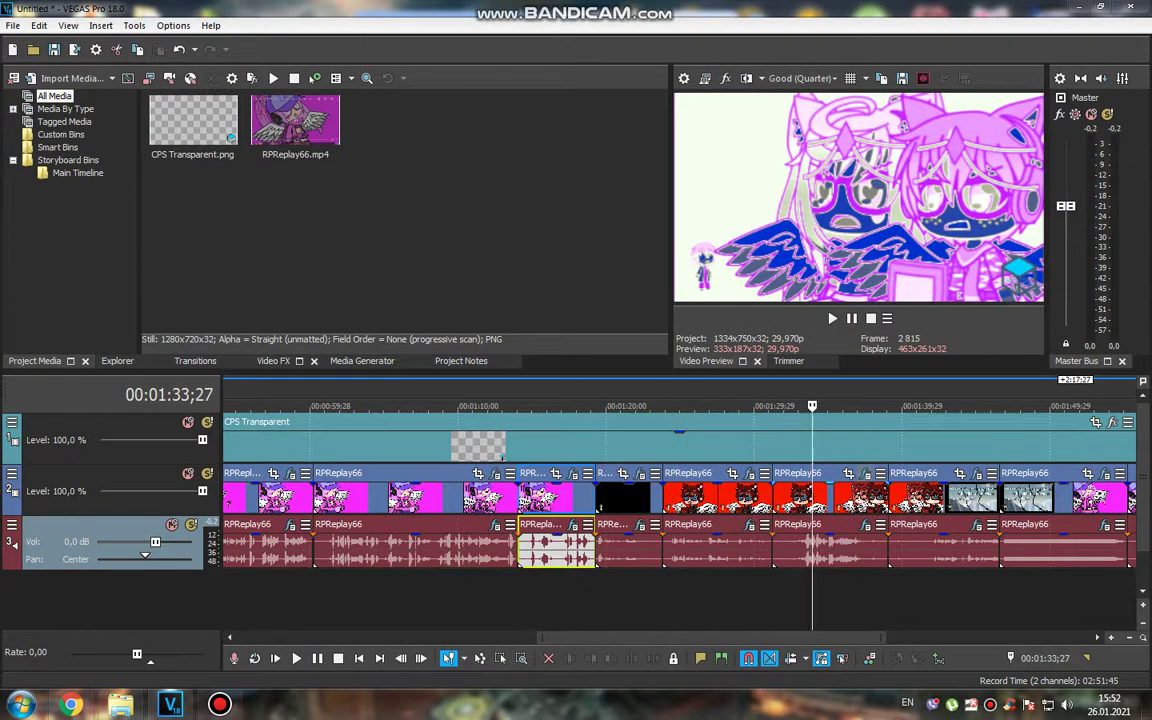
pyautogui.click(495, 473)
pyautogui.click(533, 305)
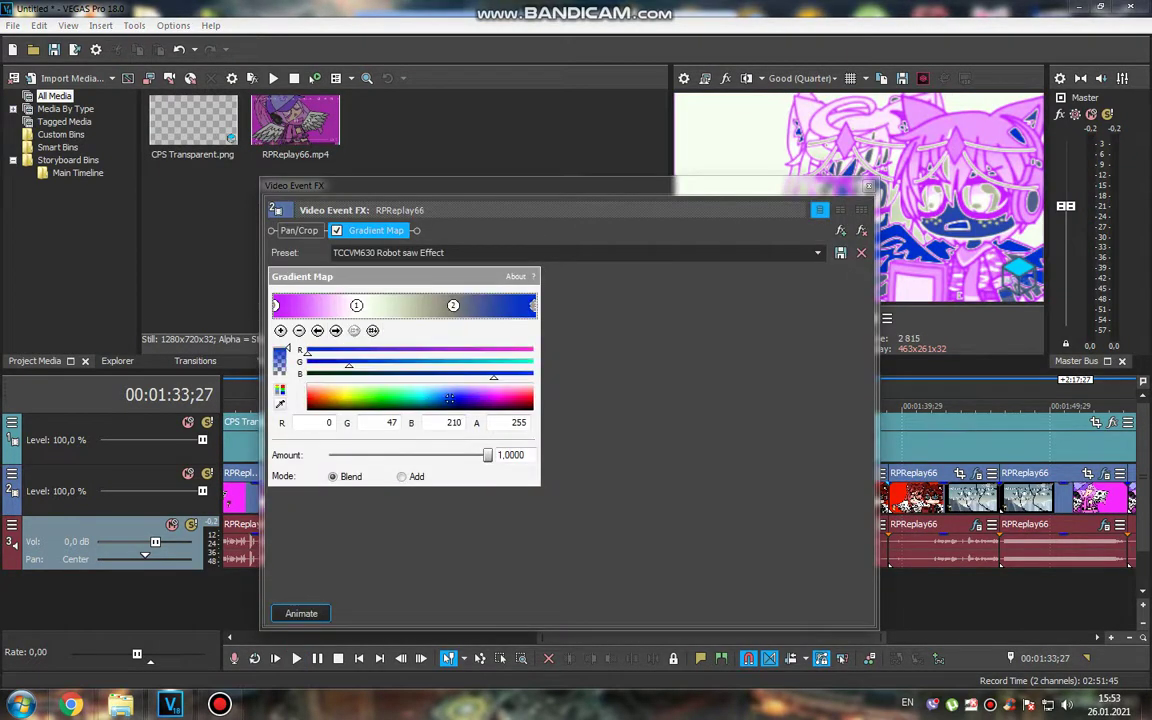
pyautogui.press('Escape')
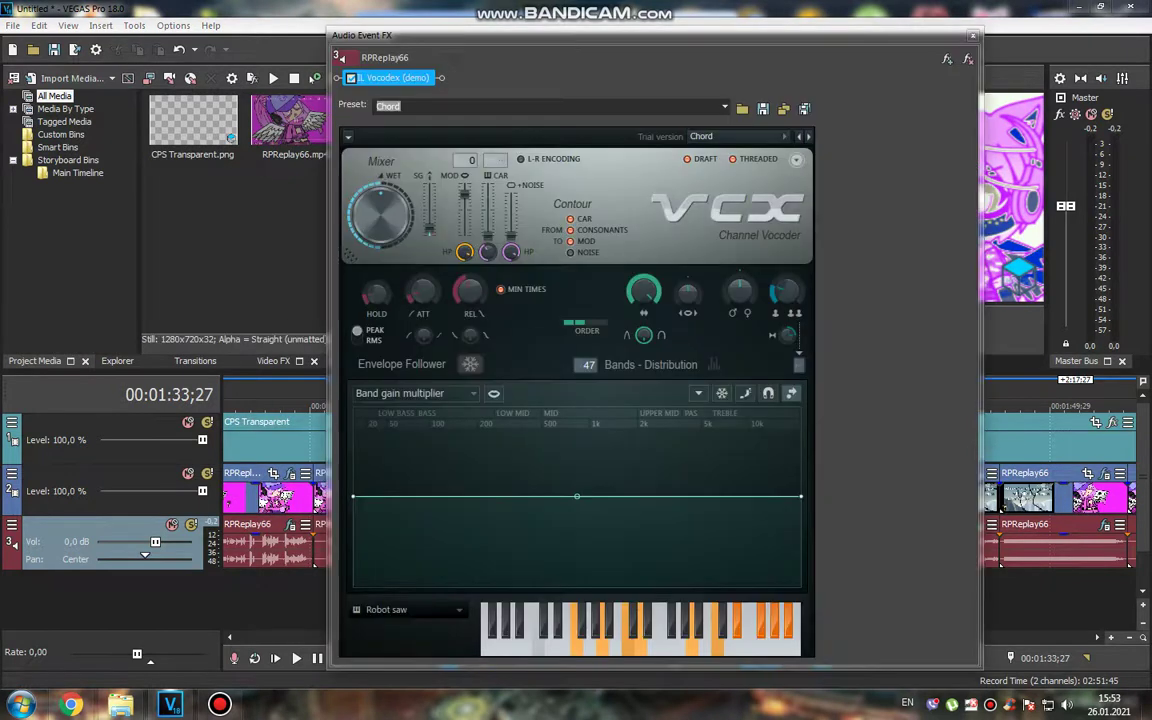
pyautogui.press('Escape')
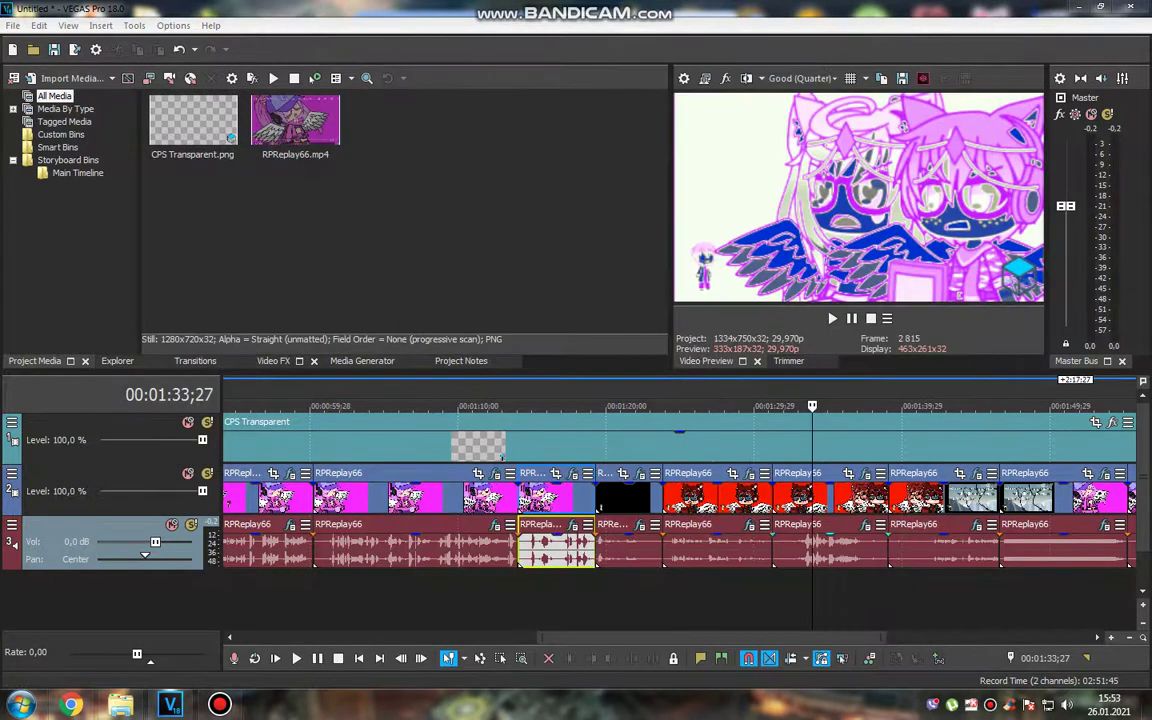
# Play on to the tenth clip and examine each colour point of its TCCVM630 Skittles Gradient Map
pyautogui.press('space')
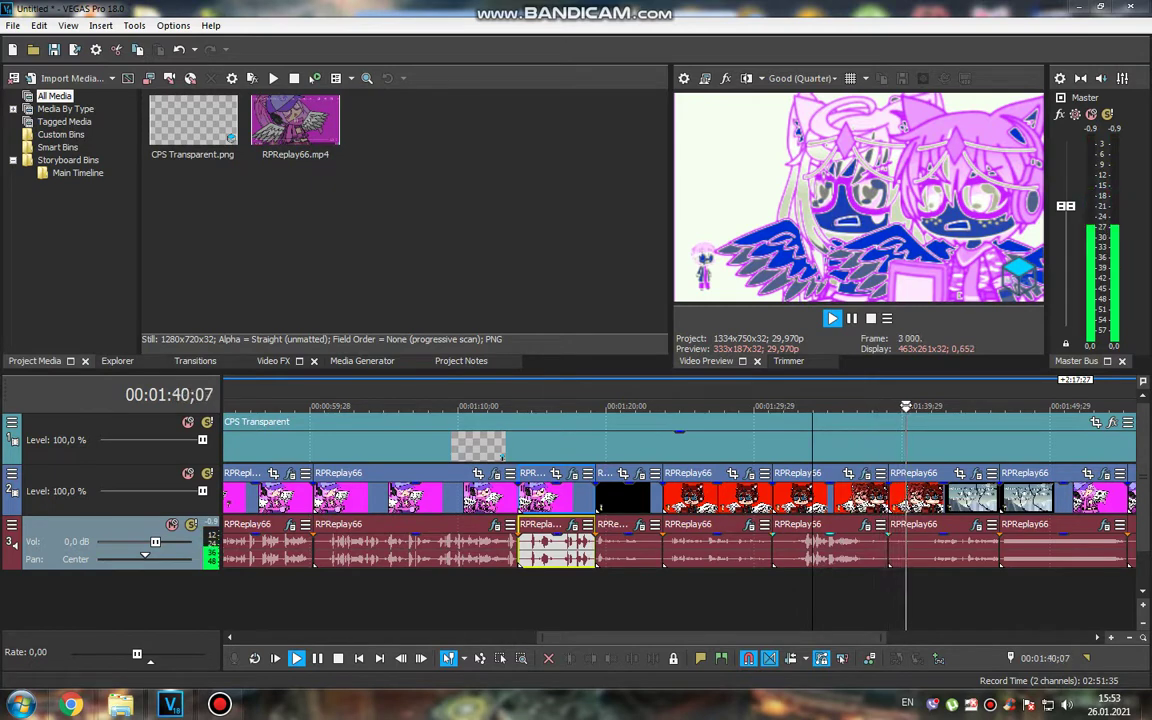
pyautogui.press('space')
pyautogui.click(572, 473)
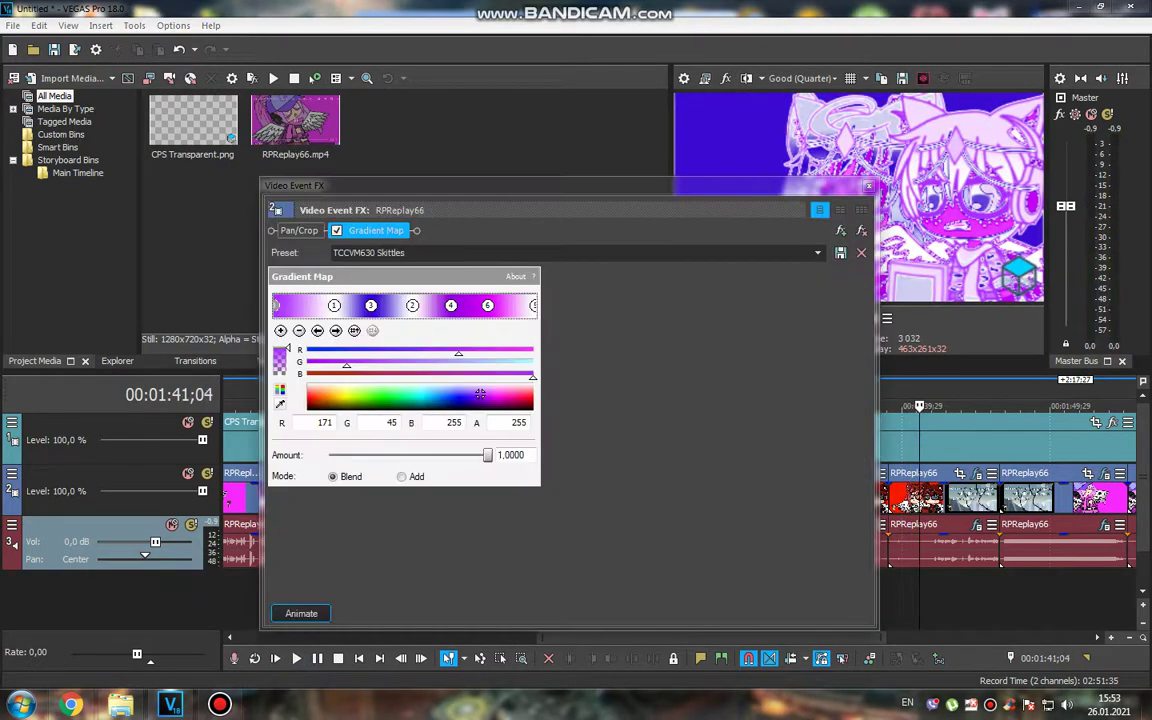
pyautogui.click(336, 330)
pyautogui.click(336, 330)
pyautogui.click(336, 330)
pyautogui.click(336, 330)
pyautogui.click(336, 330)
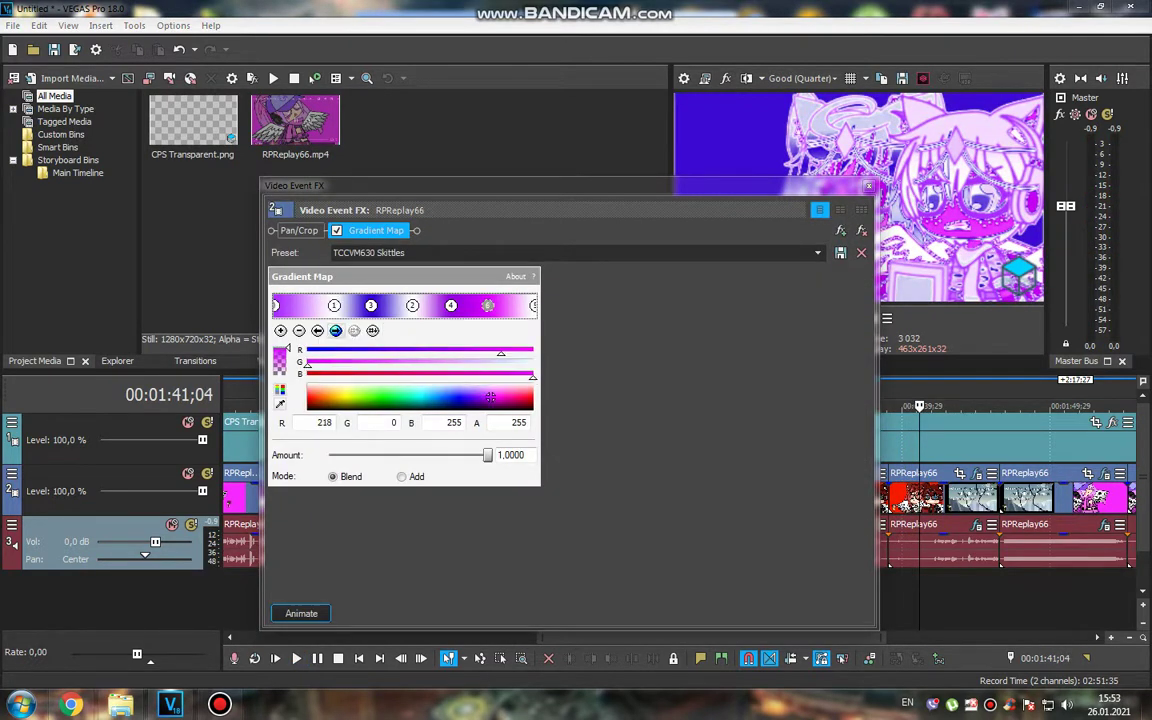
pyautogui.click(868, 186)
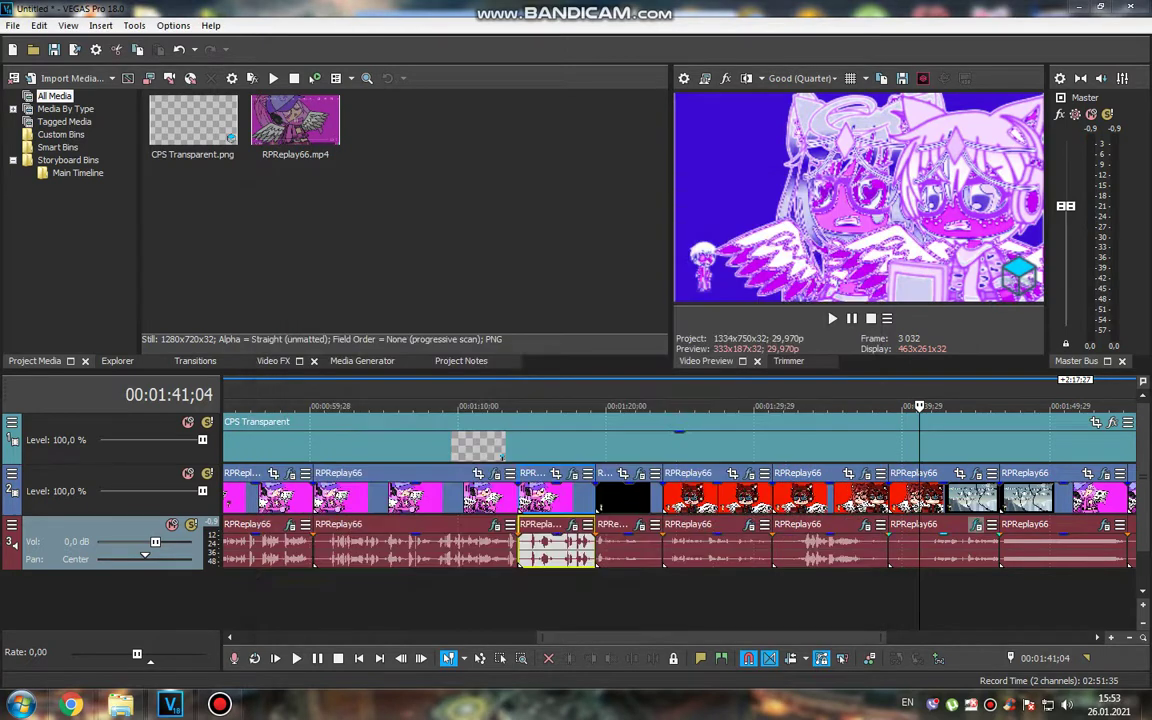
# Review the tenth clip's audio effects from ExpressFX Distortion through the three Vibrato instances
pyautogui.click(573, 524)
pyautogui.click(479, 77)
pyautogui.click(536, 77)
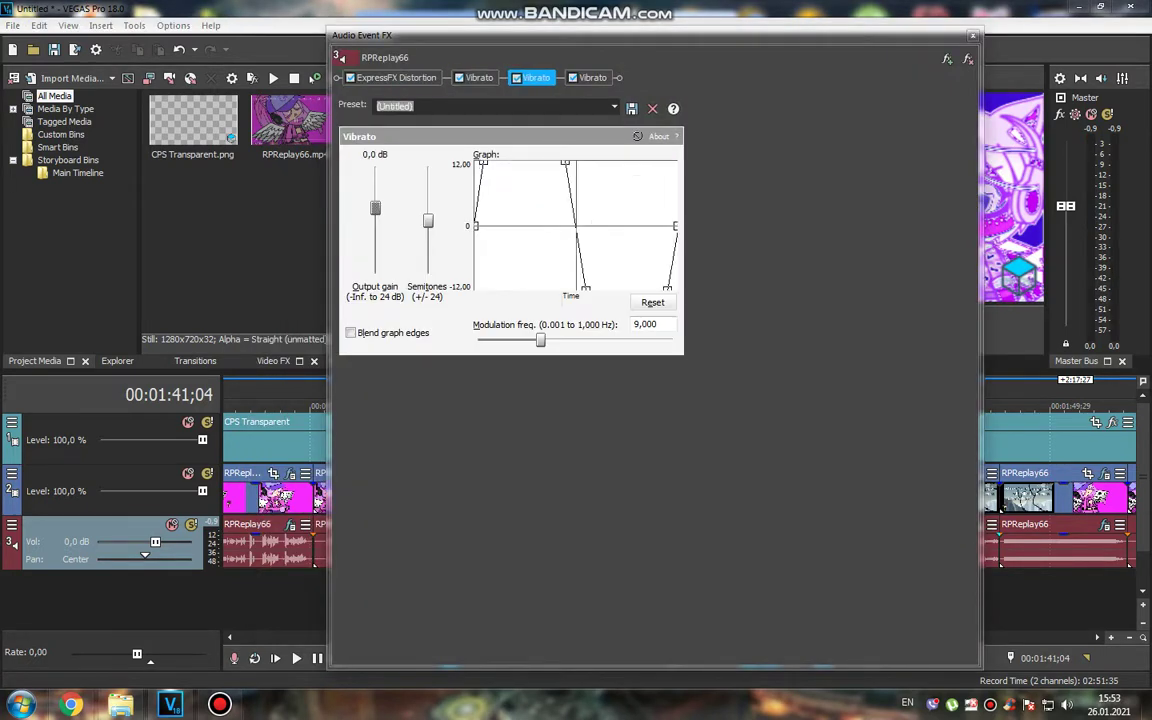
pyautogui.click(593, 77)
pyautogui.press('Escape')
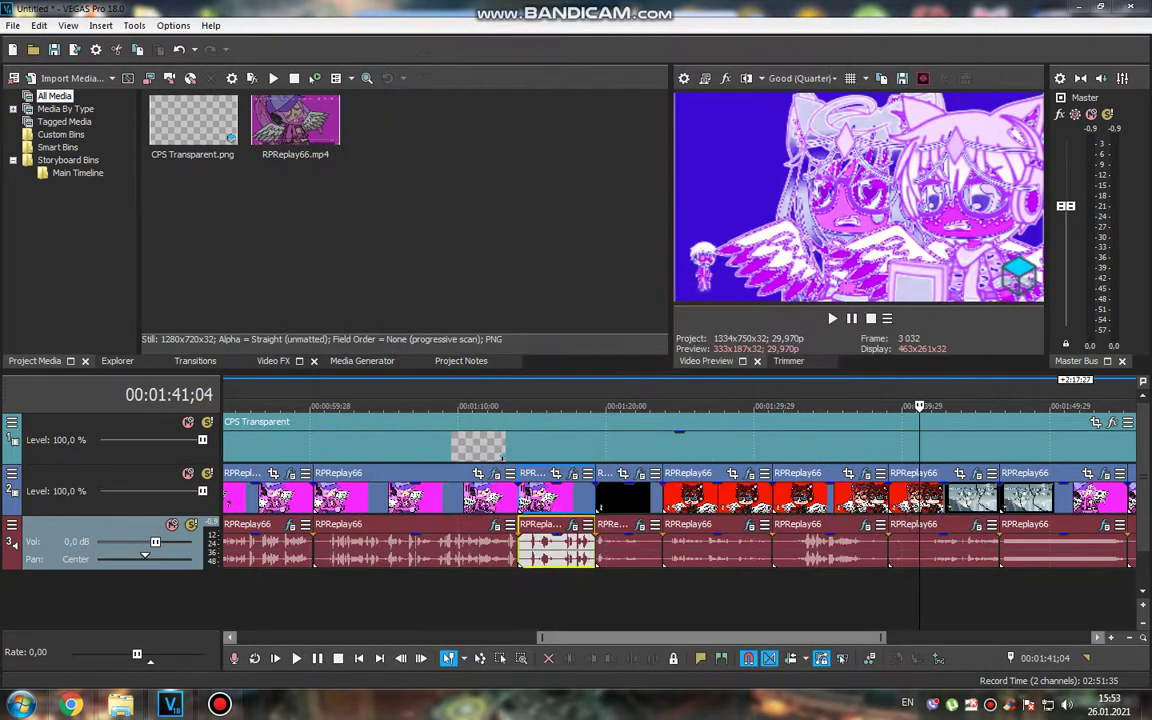
# Play on to the eleventh clip and examine its video effect chain, including the Skycrimeup V4 Gradient Map
pyautogui.hscroll(5, 352, 508)
pyautogui.press('space')
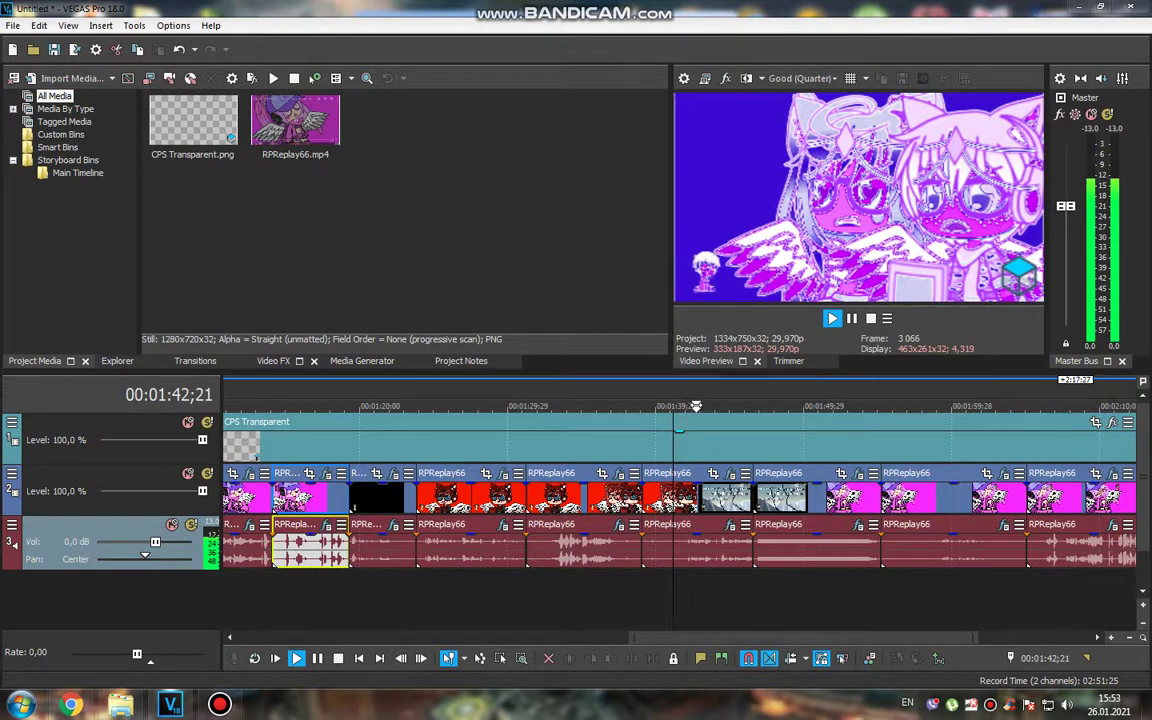
pyautogui.press('space')
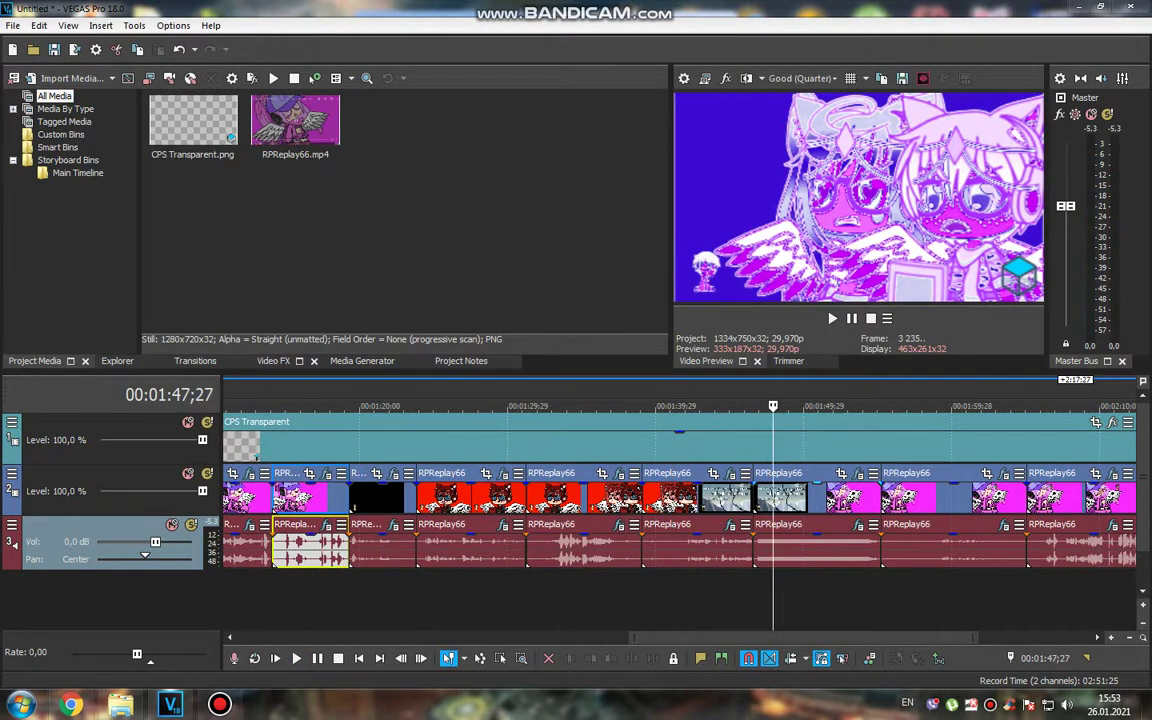
pyautogui.click(852, 473)
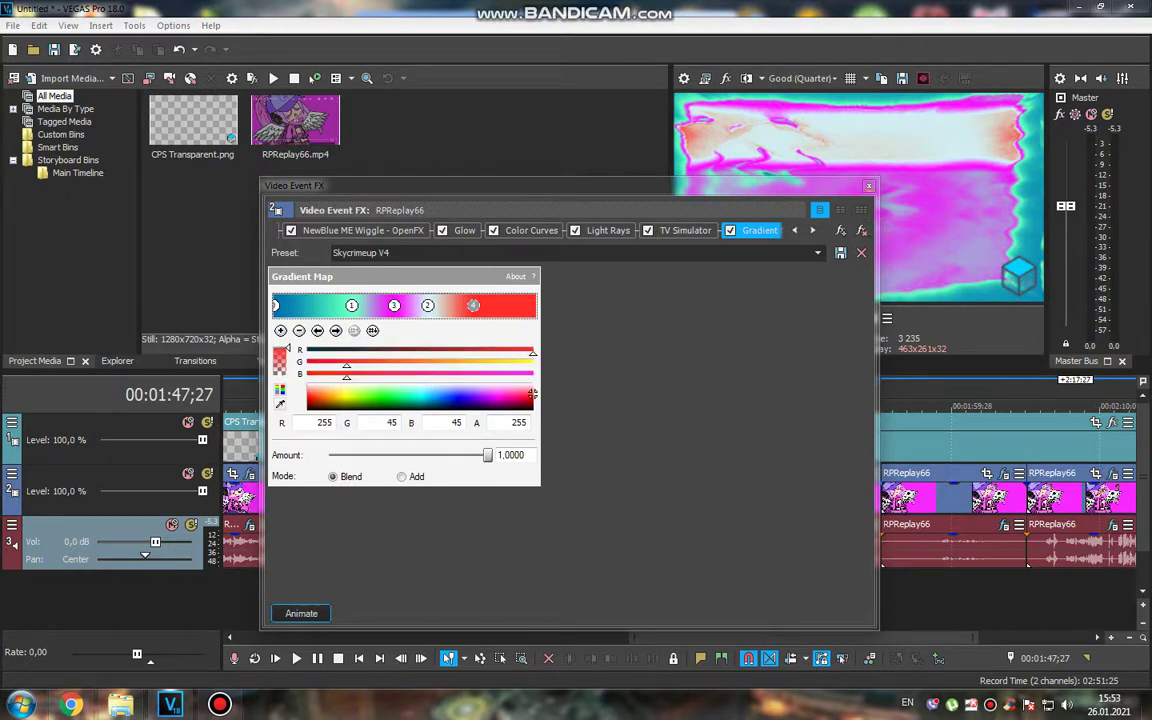
pyautogui.press('Escape')
# Review the eleventh clip's audio effects, from ExpressFX Delay through Bitcrusher, Azurite, eFX Reverb and tb_grumblebum to IL Vocodex
pyautogui.click(327, 524)
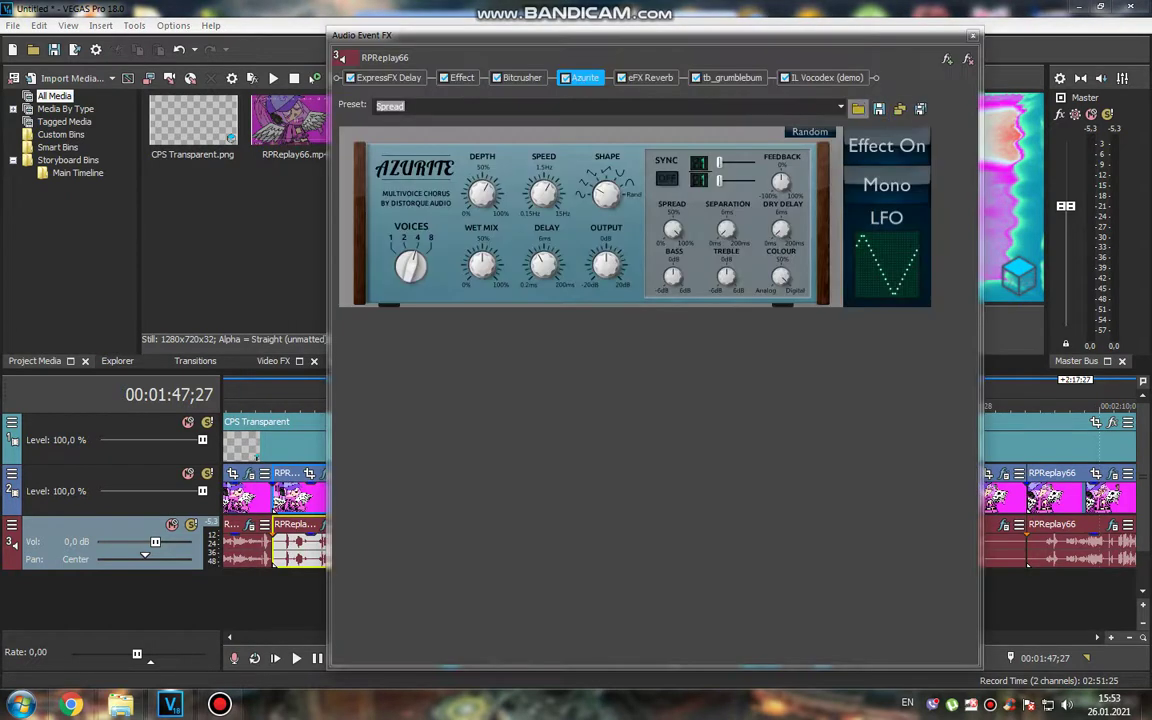
pyautogui.click(389, 77)
pyautogui.press('Right')
pyautogui.press('Right')
pyautogui.press('Right')
pyautogui.press('Right')
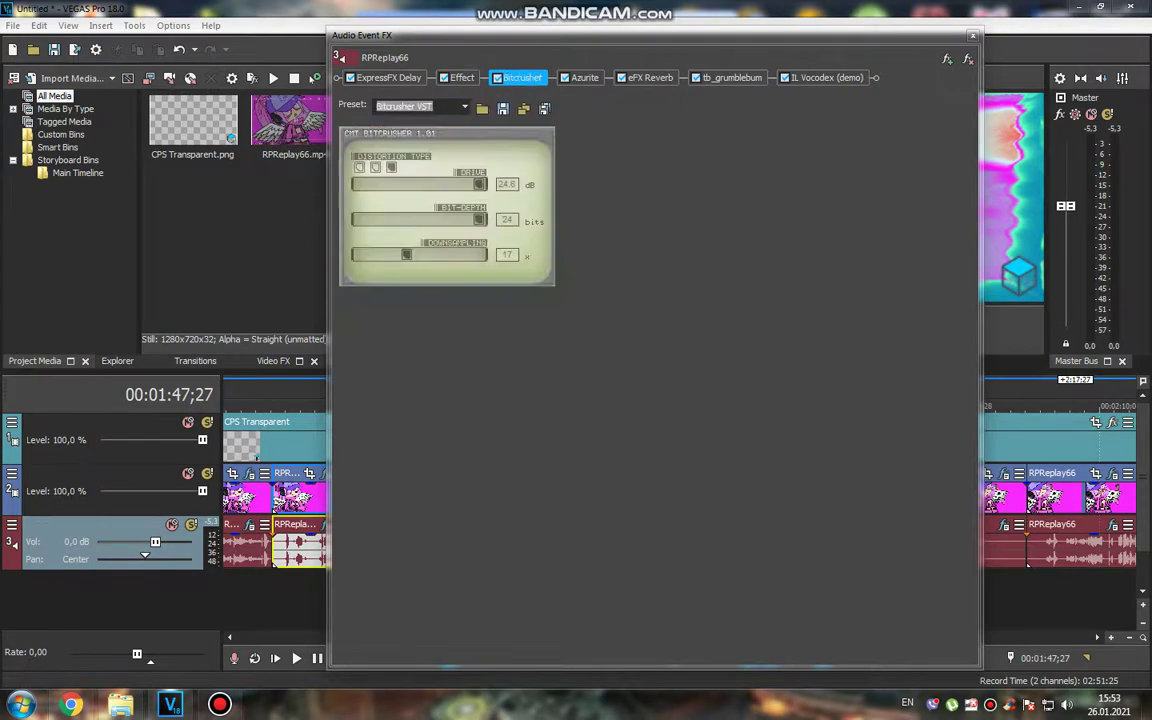
pyautogui.press('Right')
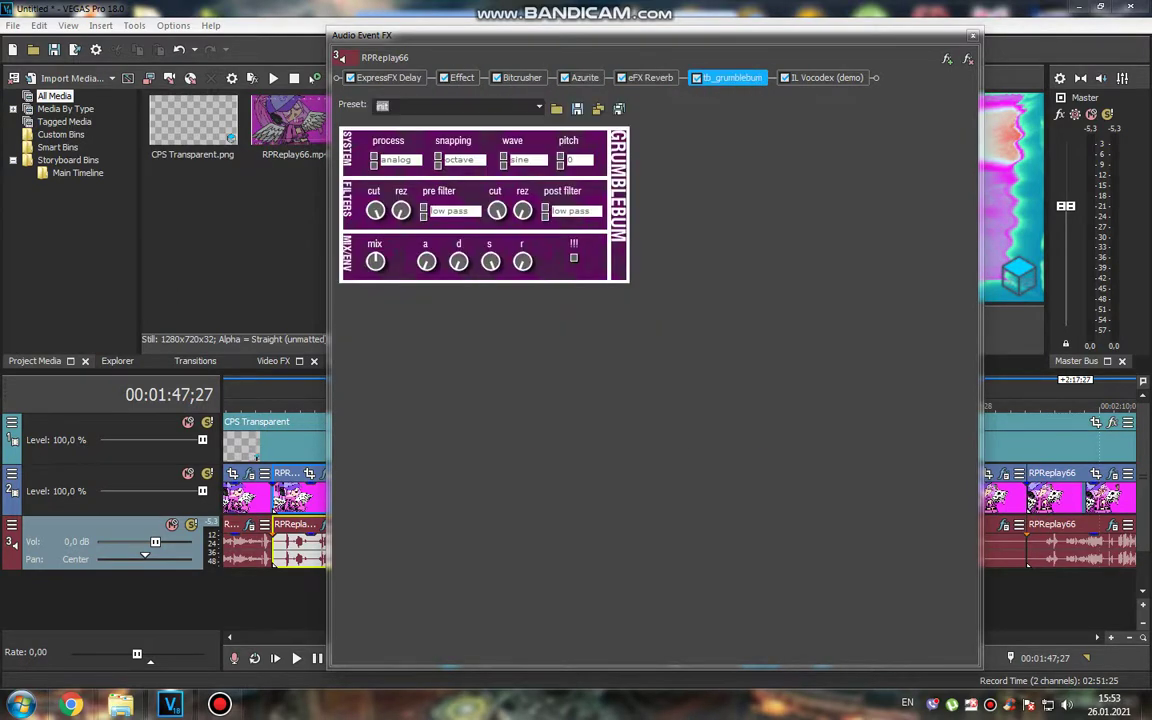
pyautogui.press('Right')
pyautogui.press('Escape')
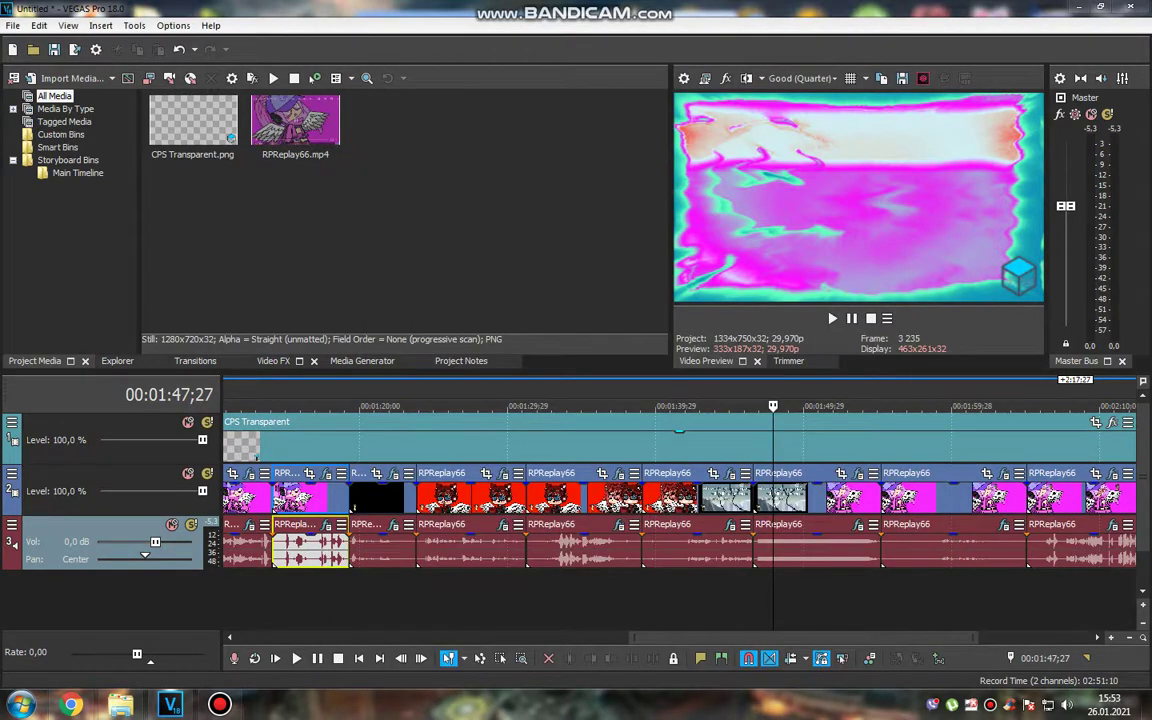
# Play on to the twelfth clip and examine its Ensemble Effect 43.0 Gradient Map colour points and its IL Vocodex audio effect
pyautogui.press('space')
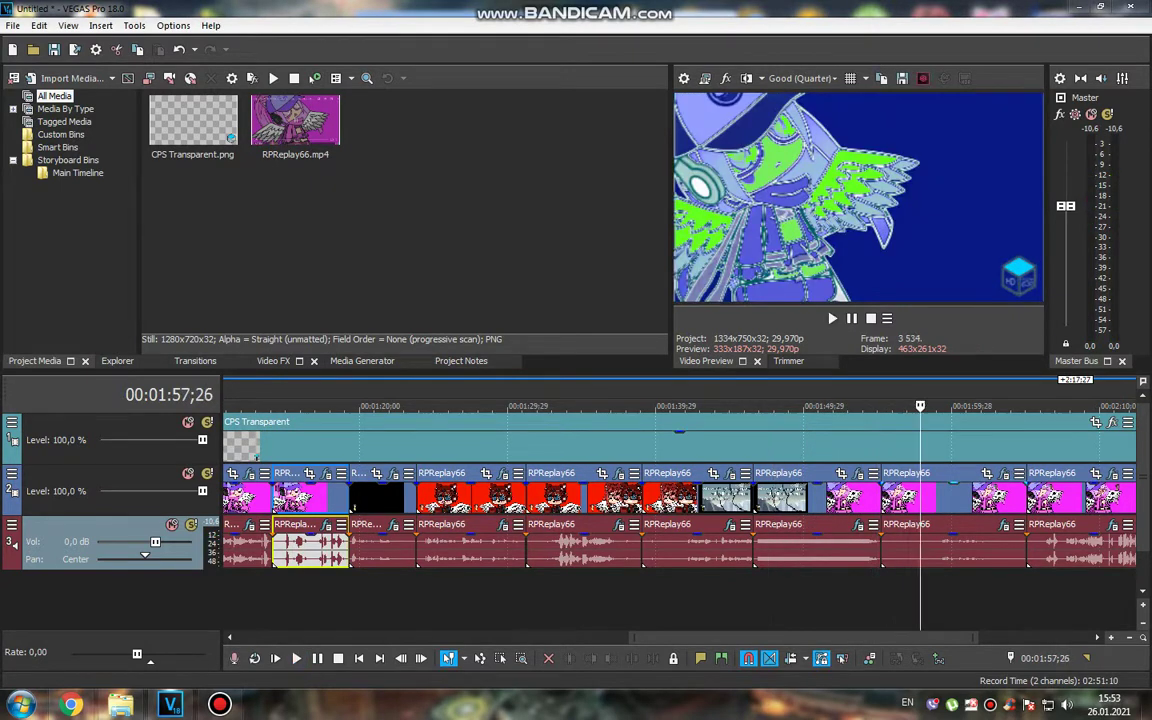
pyautogui.click(327, 473)
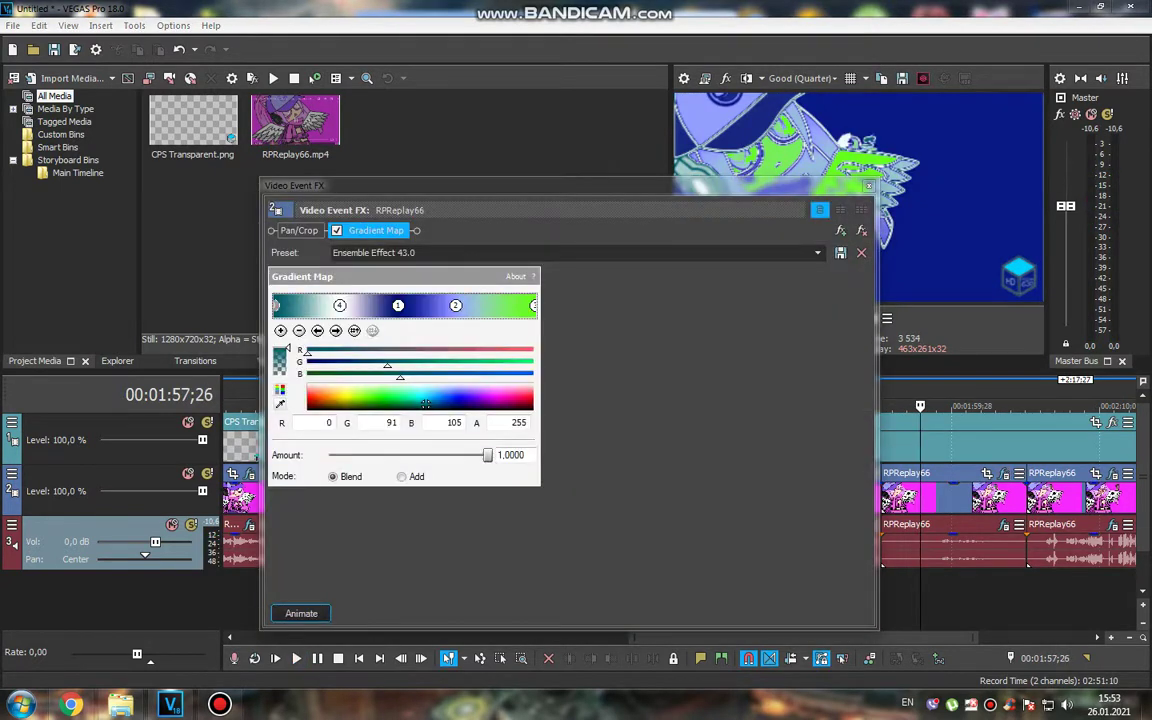
pyautogui.moveTo(425, 404); pyautogui.dragTo(533, 383)
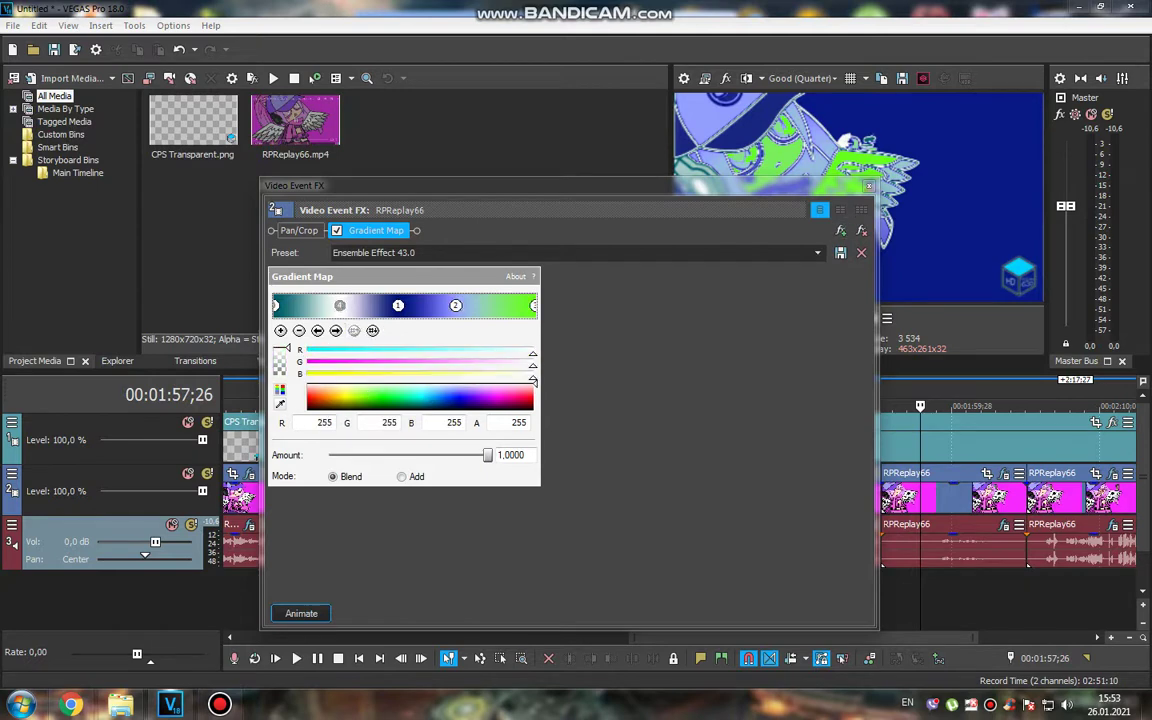
pyautogui.click(352, 508)
pyautogui.click(341, 524)
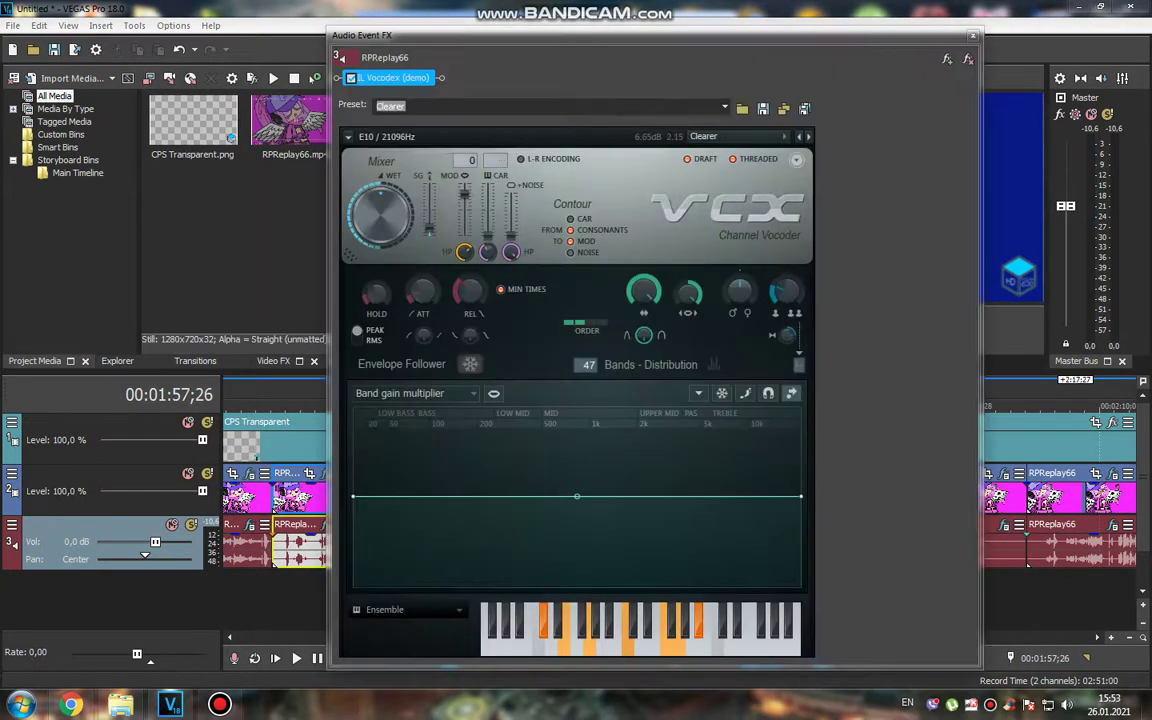
pyautogui.press('Escape')
# Play on to the thirteenth clip and examine its video effects, including the Easyup V2 Gradient Map, and its audio effect chain
pyautogui.press('space')
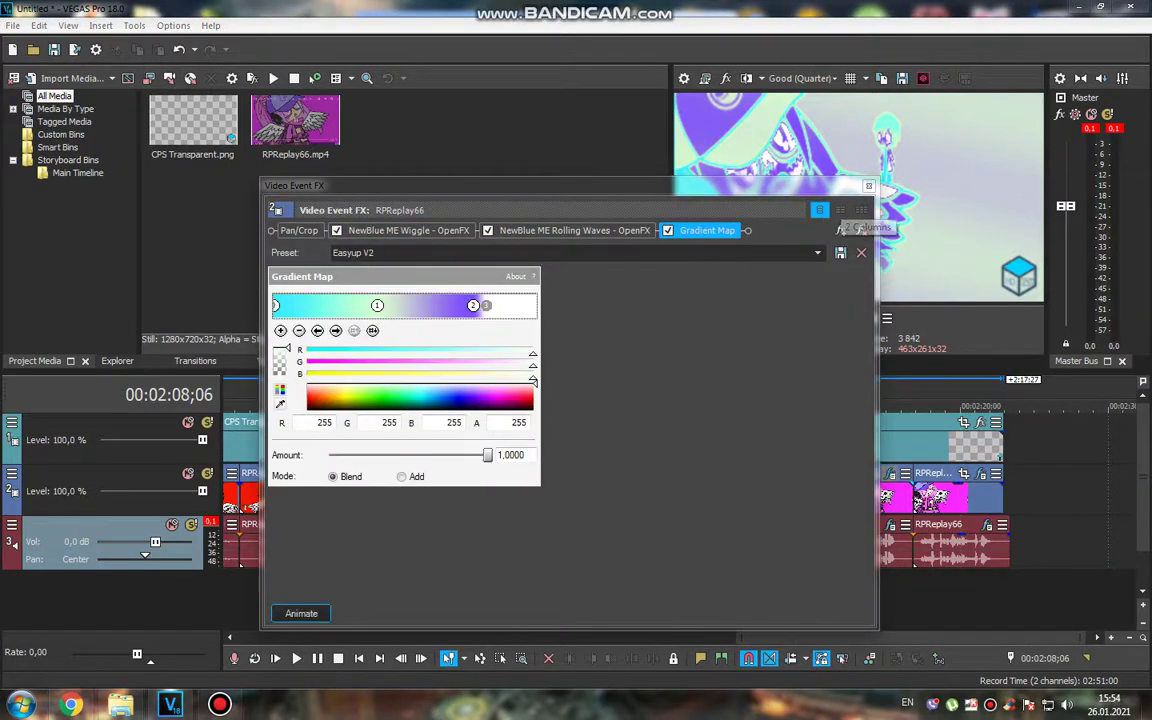
pyautogui.click(868, 185)
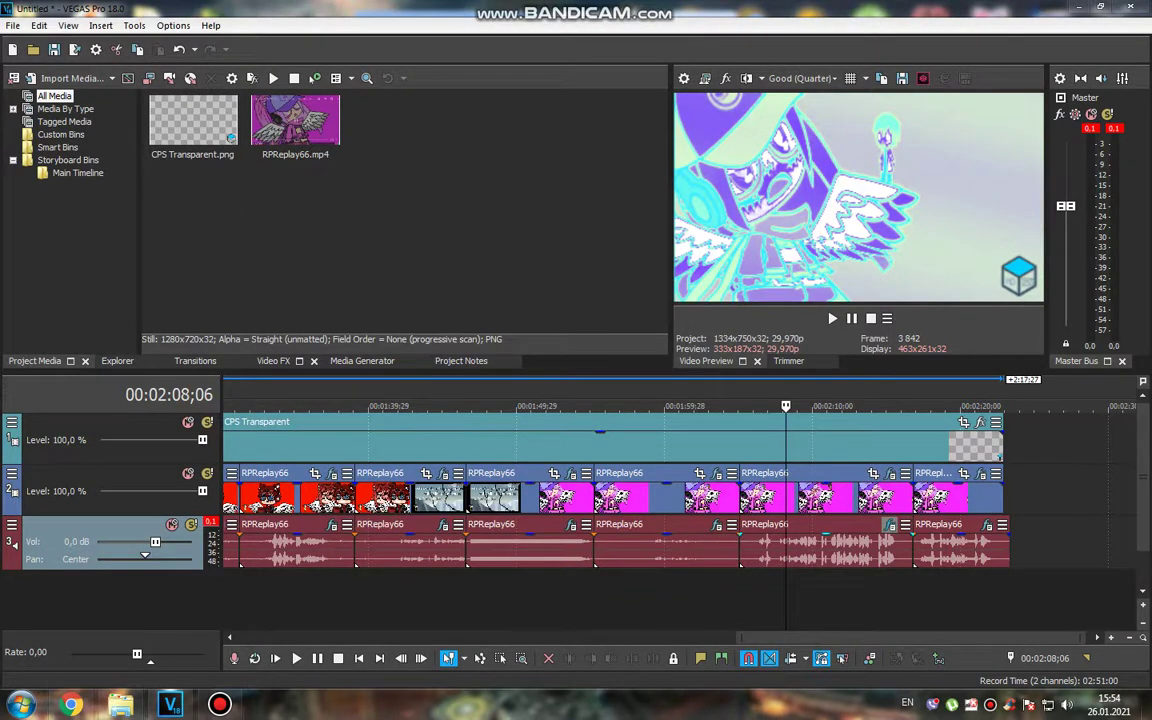
pyautogui.click(890, 525)
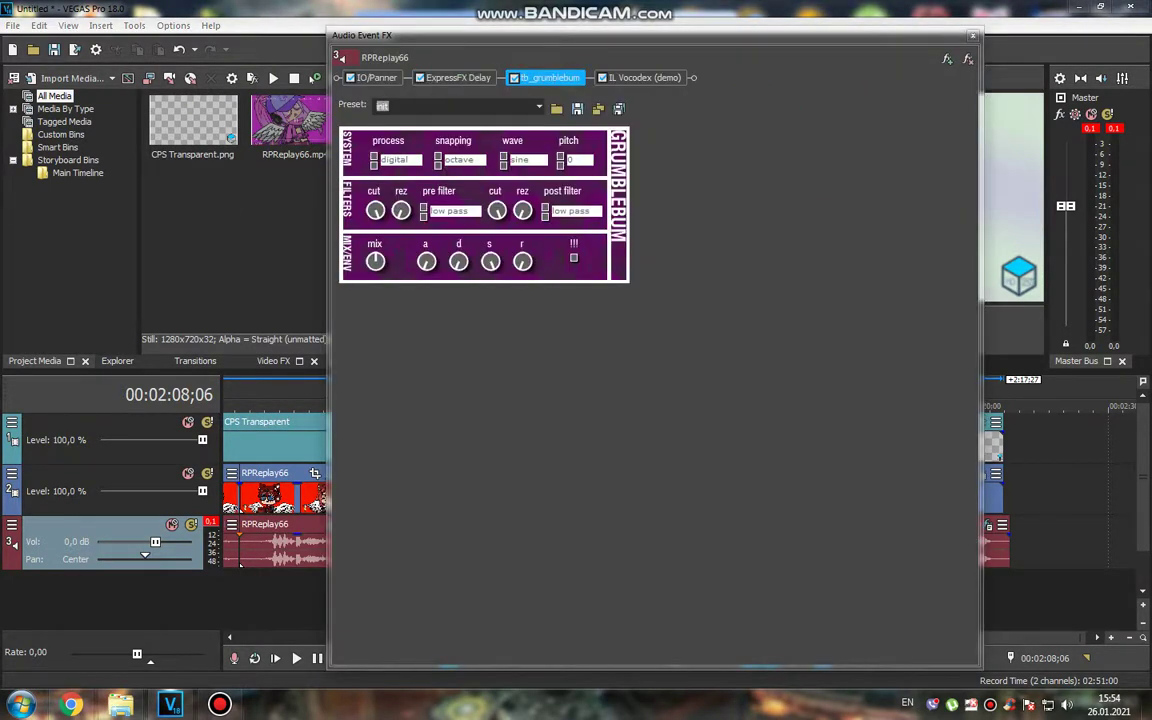
pyautogui.press('Escape')
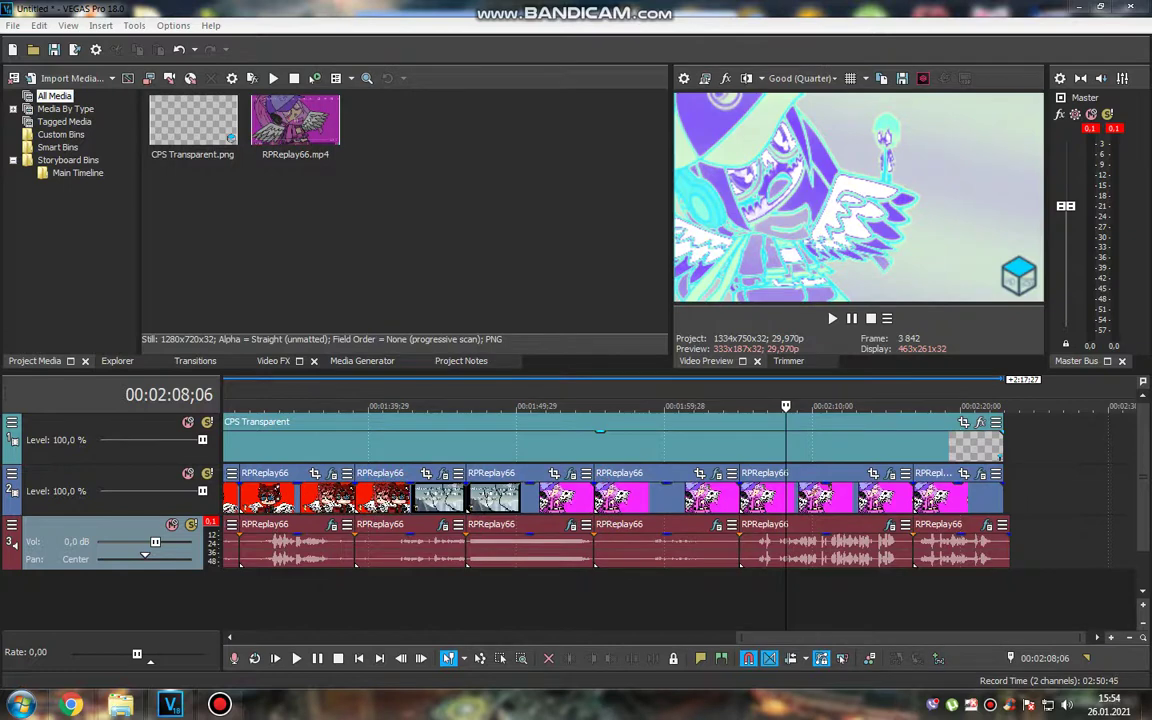
# Play on to the last clip and examine its Invert, Gradient Map and TV Simulator video effects
pyautogui.press('space')
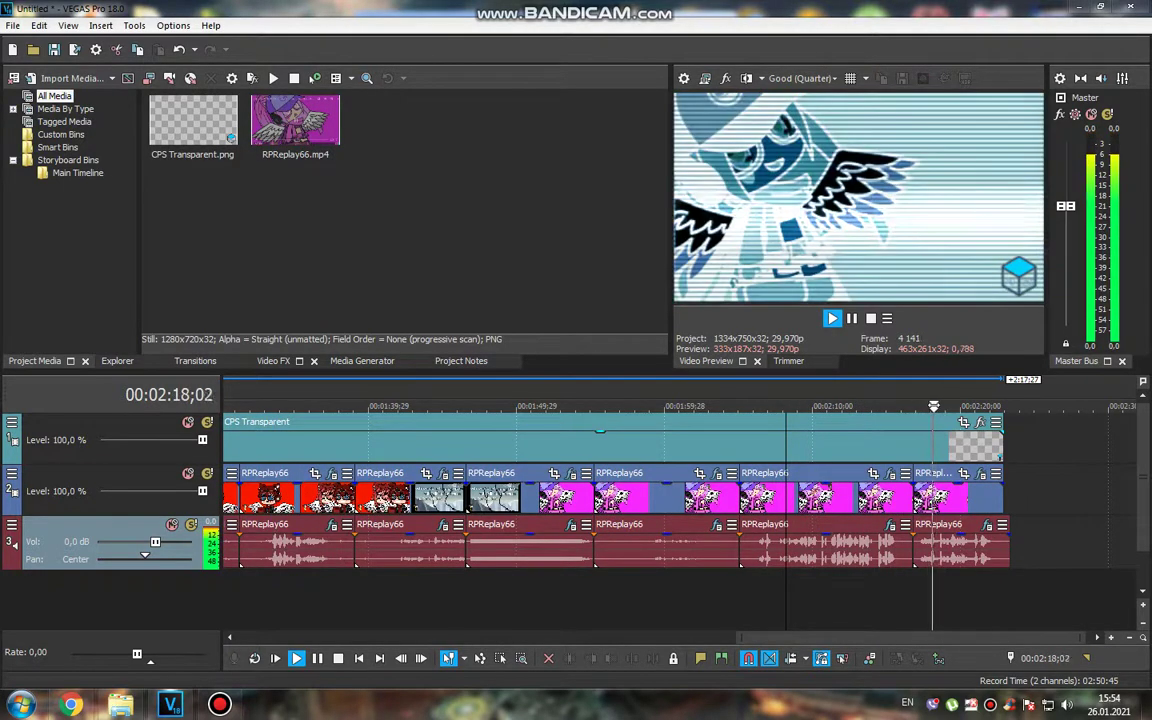
pyautogui.press('Return')
pyautogui.click(980, 473)
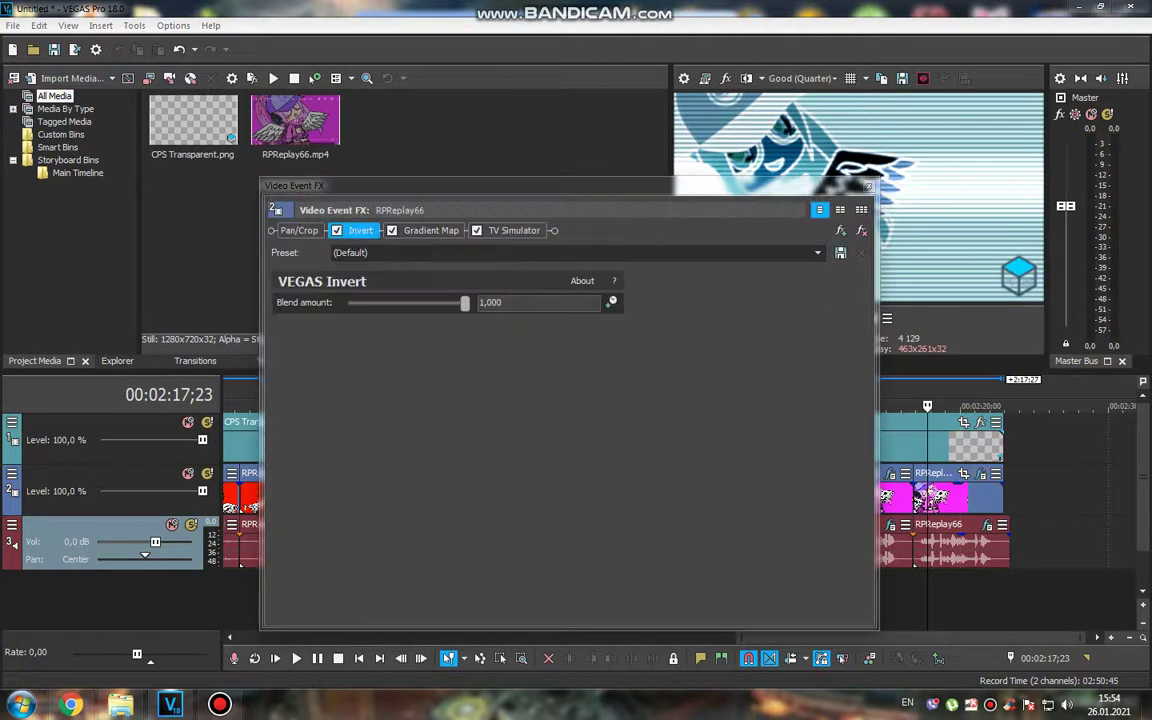
pyautogui.click(431, 230)
pyautogui.click(514, 230)
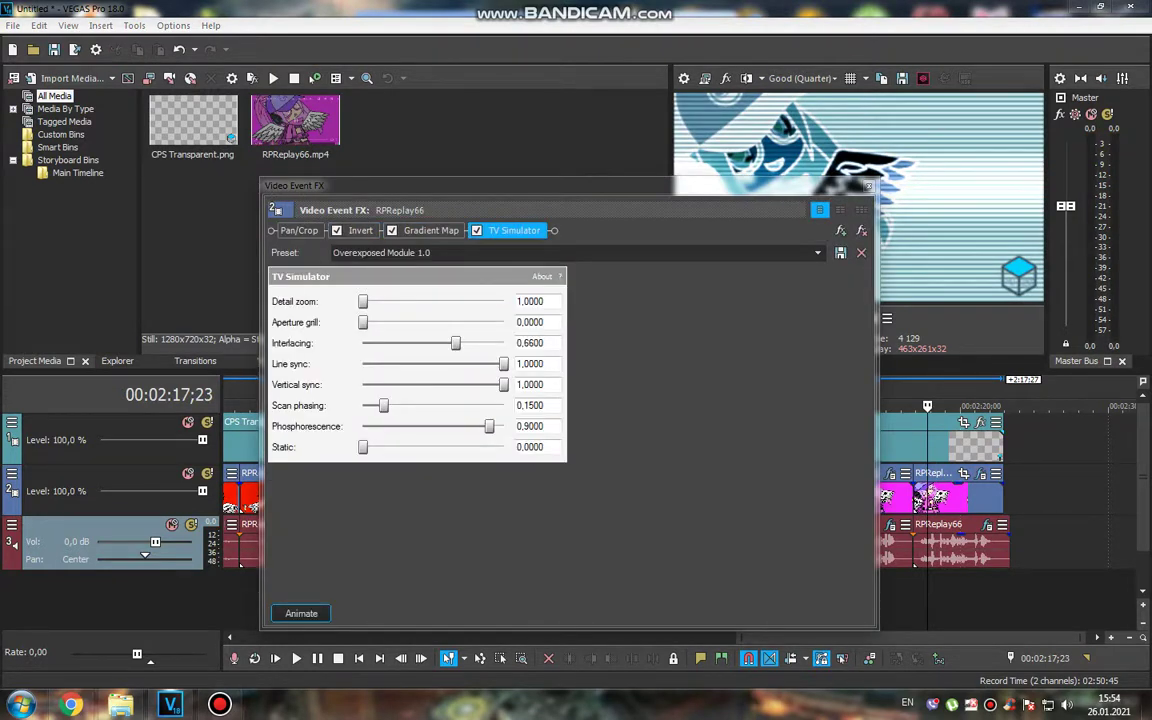
pyautogui.press('Escape')
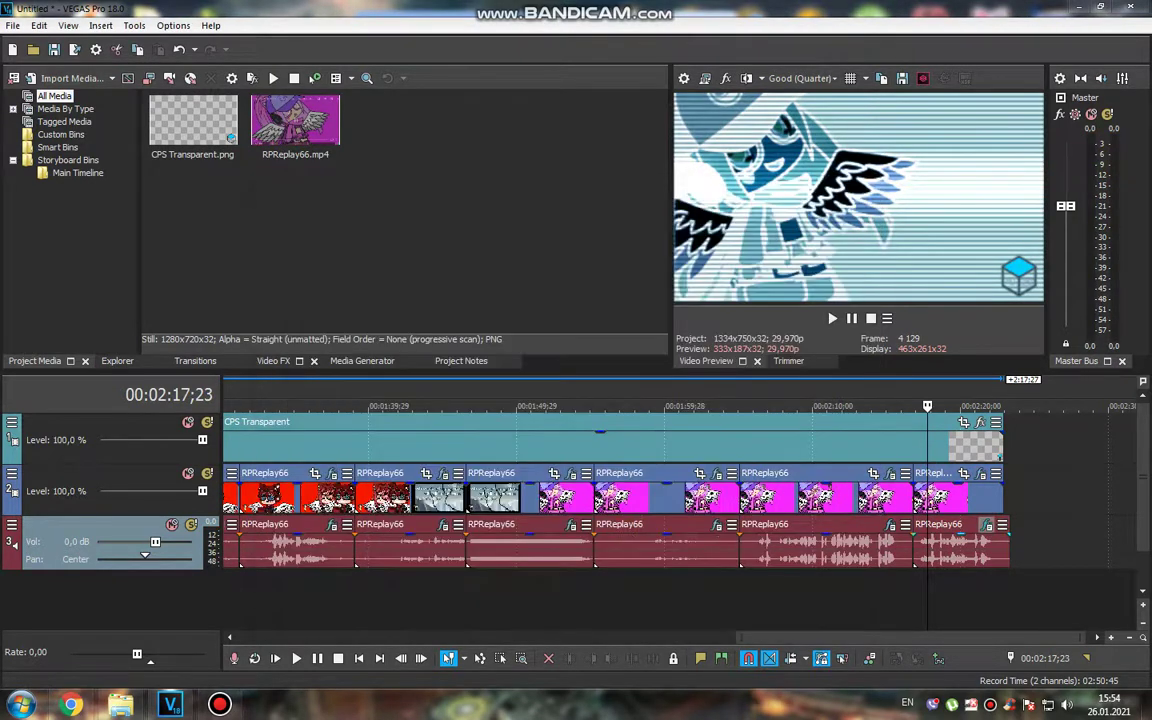
# Review the last clip's ExpressFX Flange/Wah-Wah, ExpressFX Delay and ExpressFX Amplitude Modulation audio effects
pyautogui.click(987, 524)
pyautogui.click(527, 77)
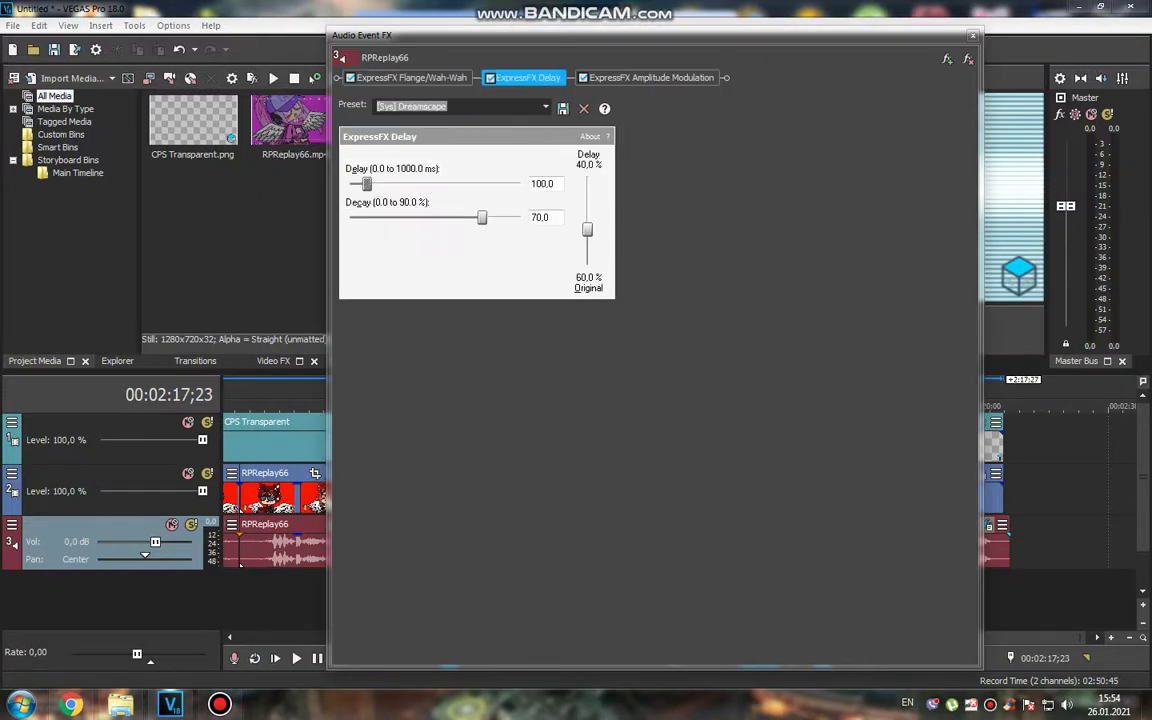
pyautogui.click(651, 77)
pyautogui.press('Escape')
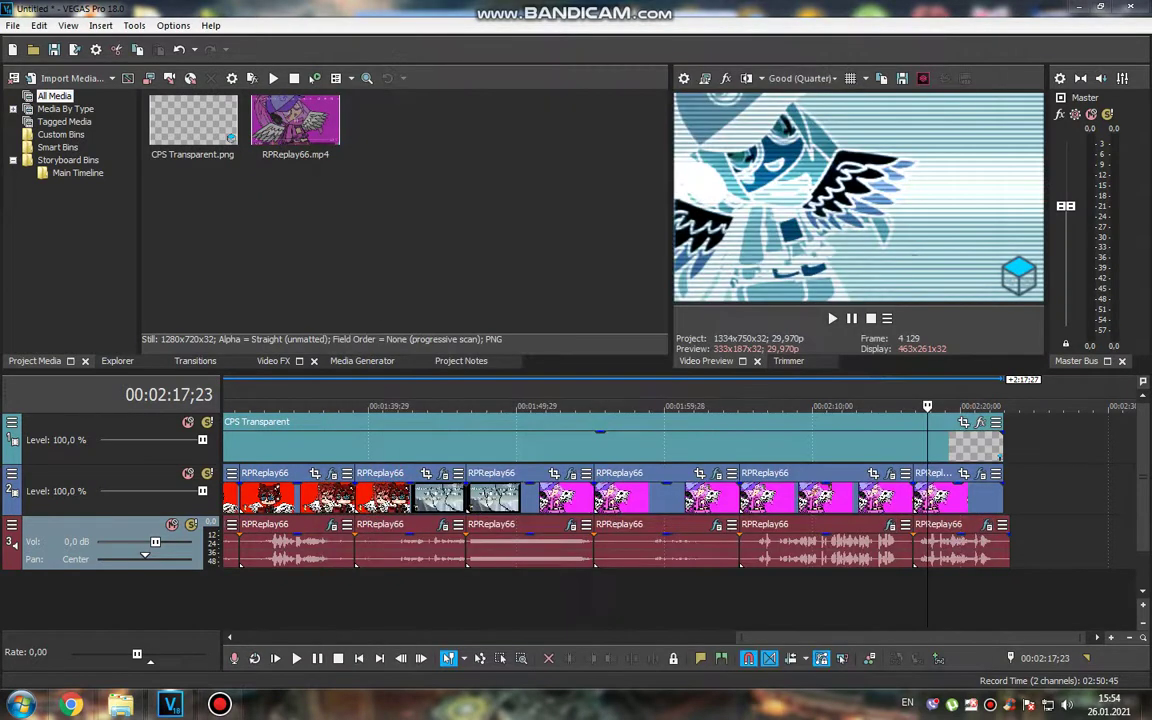
# Trim the end of the last RPReplay66 audio event to line up with the end of its video event
pyautogui.moveTo(1009, 545); pyautogui.dragTo(1003, 545)
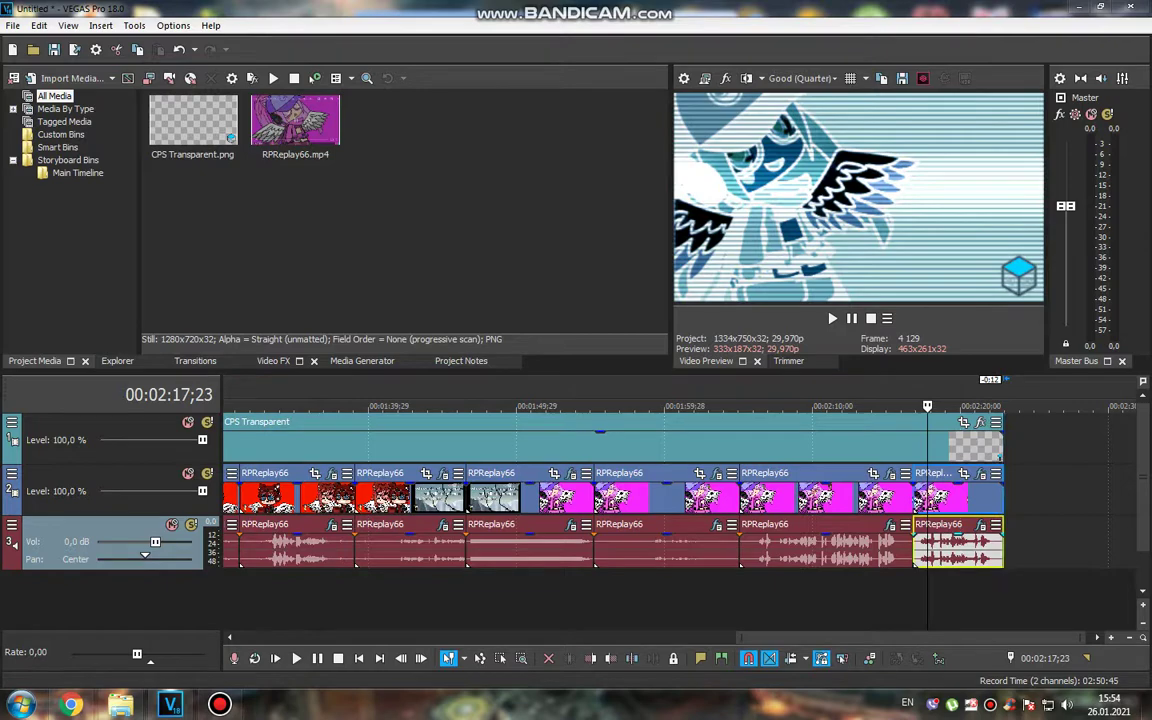